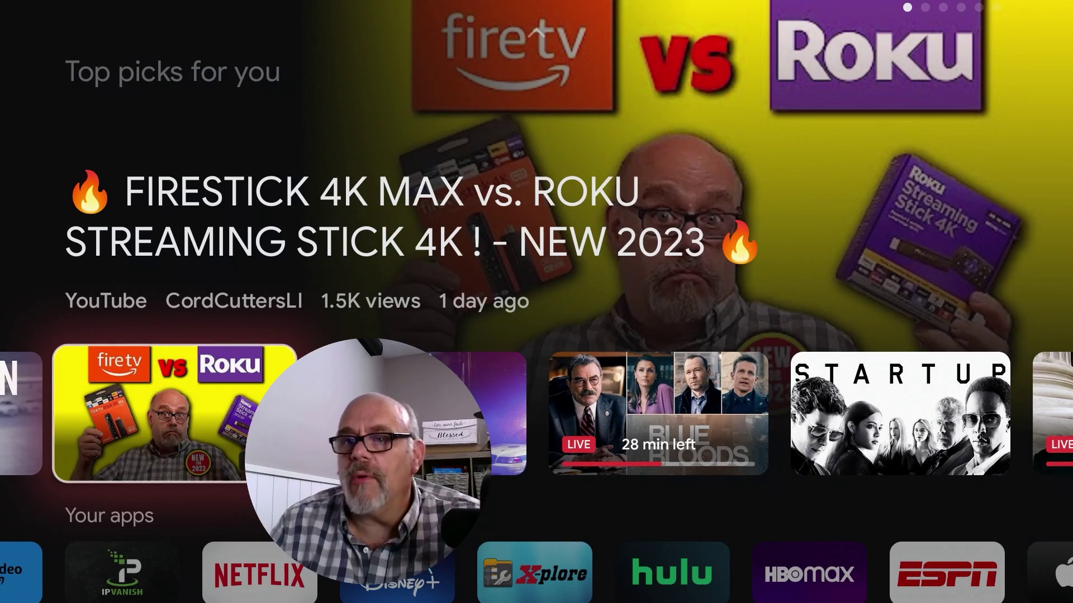
# - Launch IPVanish from Your apps and open its gear Settings
pyautogui.press('Down')
pyautogui.press('Return')
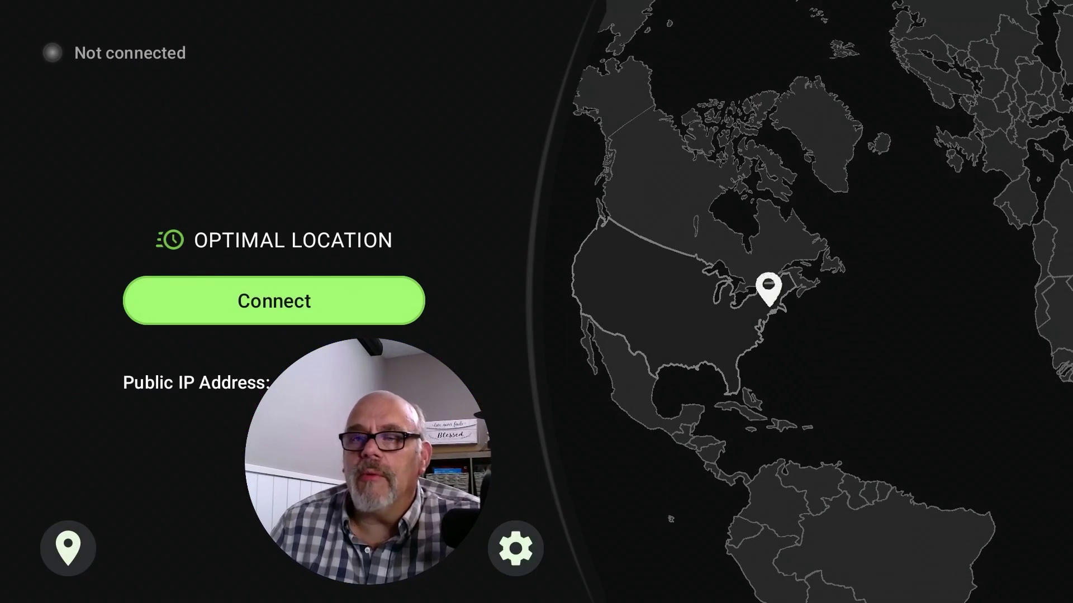
pyautogui.press('Right')
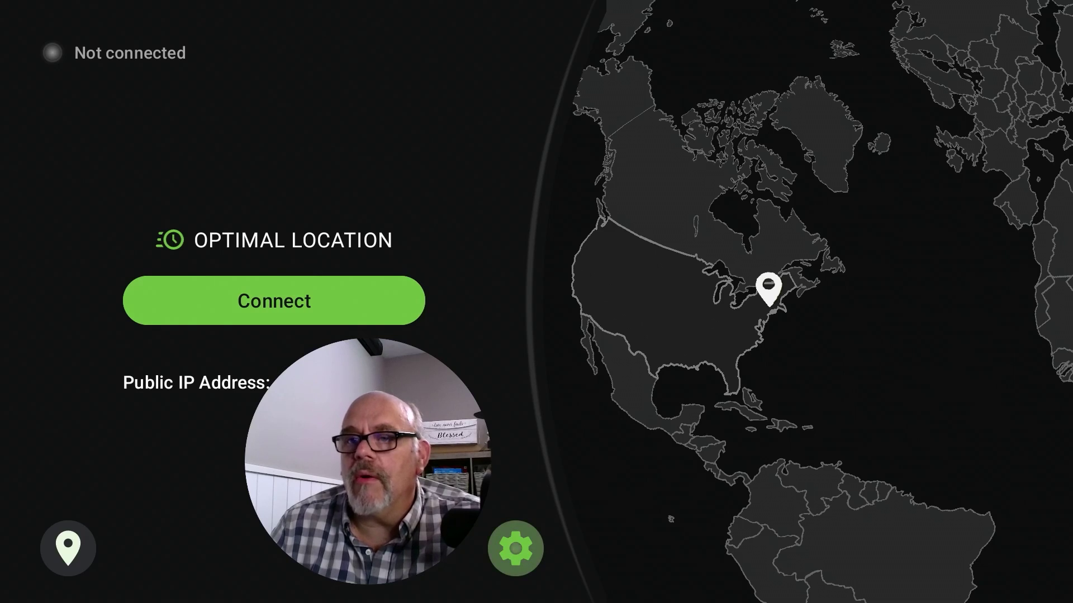
pyautogui.press('Return')
# - Select VPN Status Indicator and accept its prompt to open the overlay permission settings
pyautogui.press('Down')
pyautogui.press('Down')
pyautogui.press('Down')
pyautogui.press('Down')
pyautogui.press('Down')
pyautogui.press('Down')
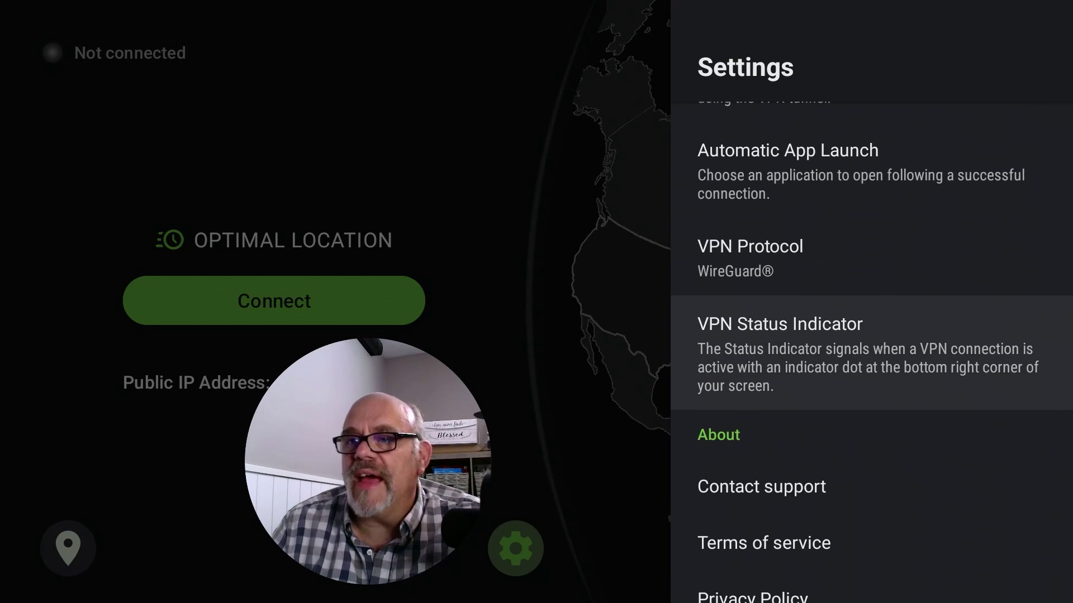
pyautogui.press('Return')
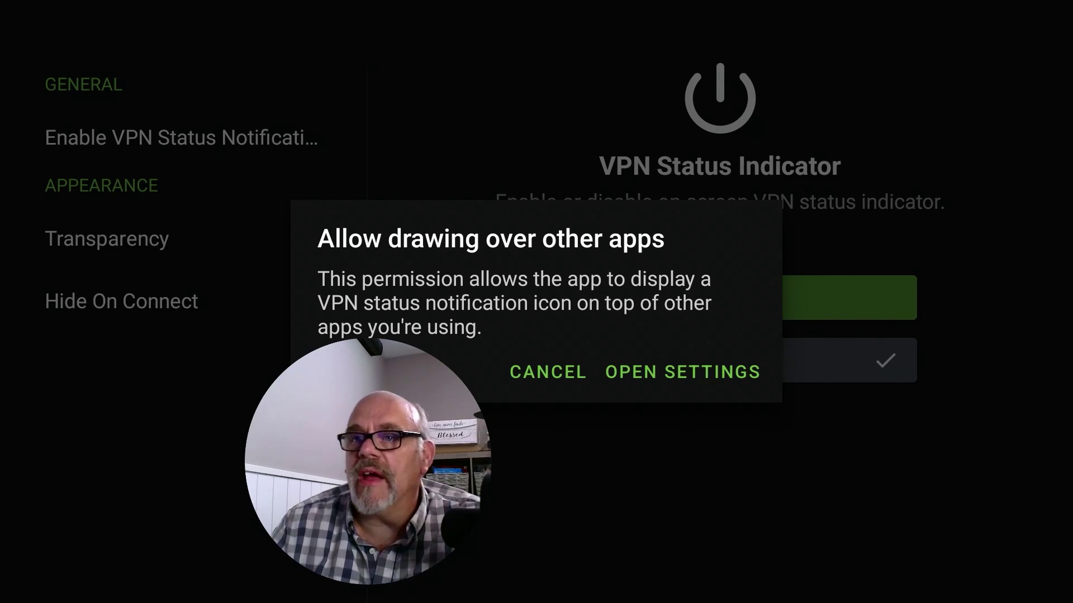
pyautogui.click(547, 371)
pyautogui.press('Right')
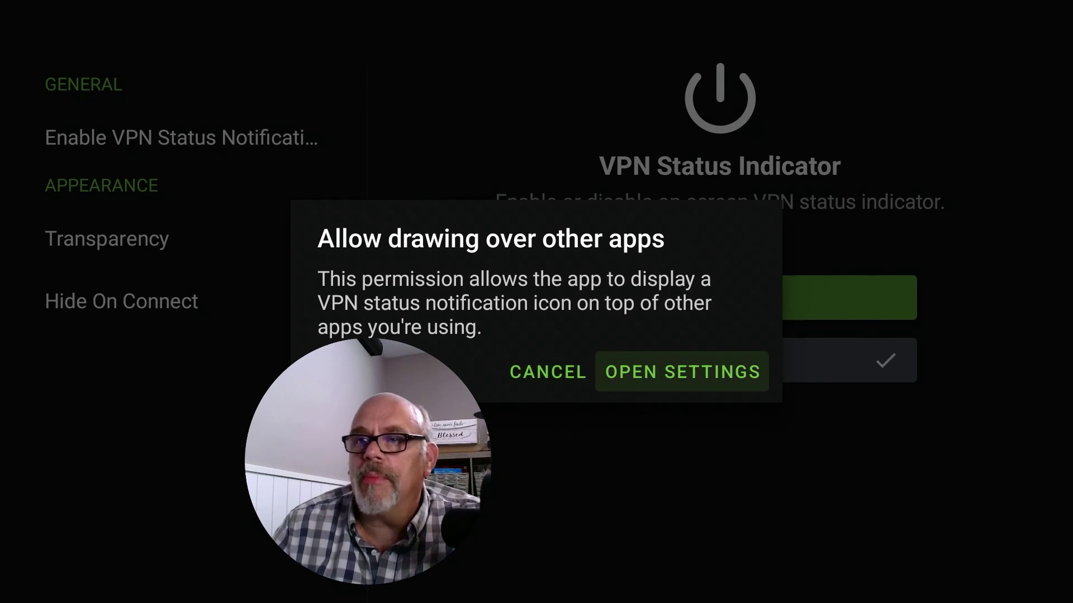
pyautogui.press('Return')
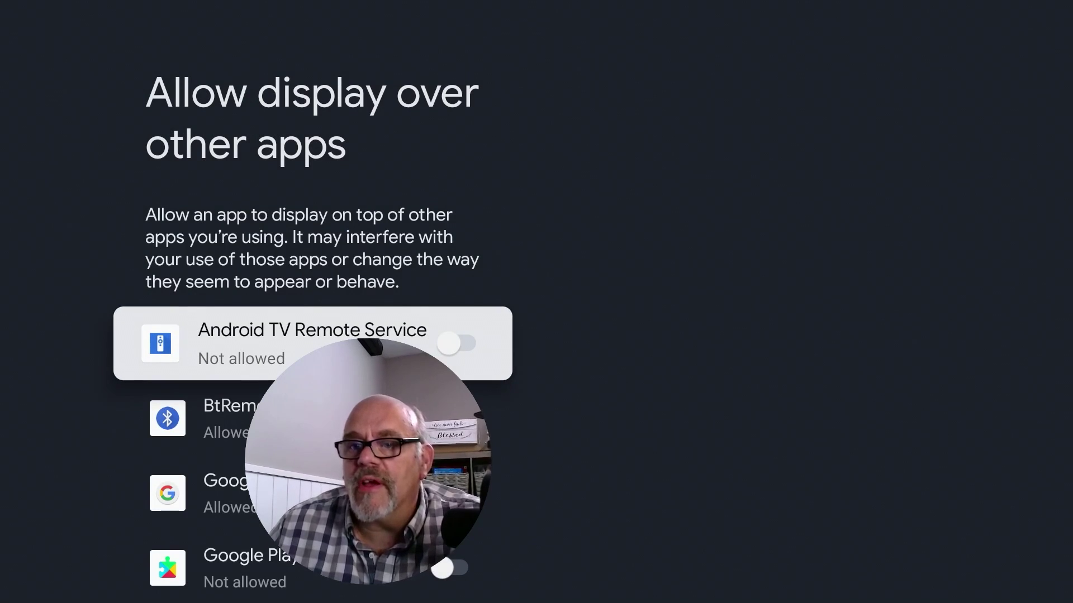
# - Switch on IPVanish in the Allow display over other apps list, then go back
pyautogui.press('Down')
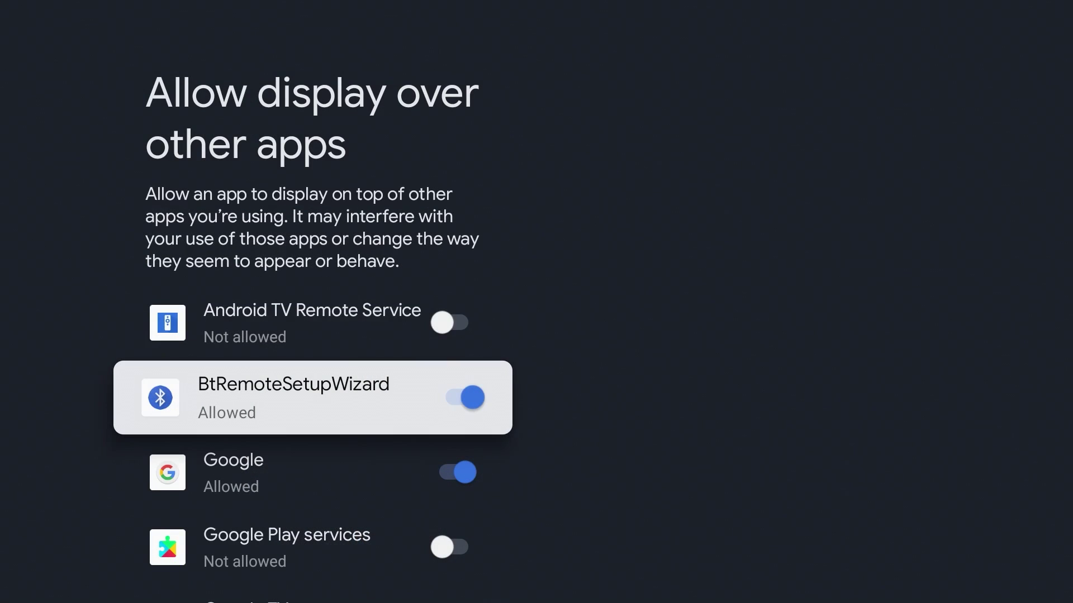
pyautogui.press('Down')
pyautogui.press('Down')
pyautogui.press('Down')
pyautogui.press('Down')
pyautogui.press('Down')
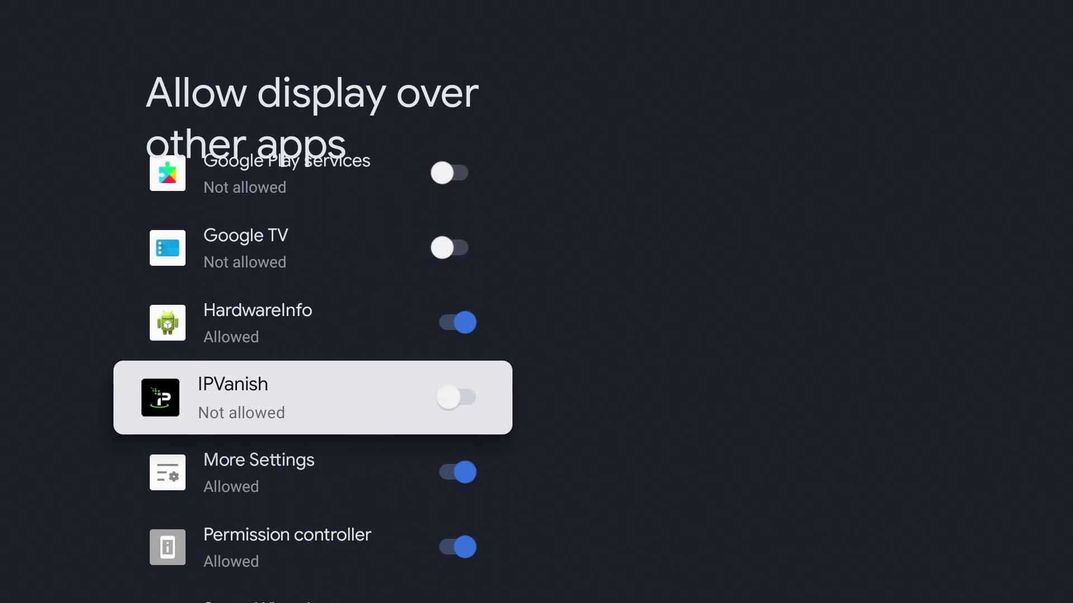
pyautogui.press('Return')
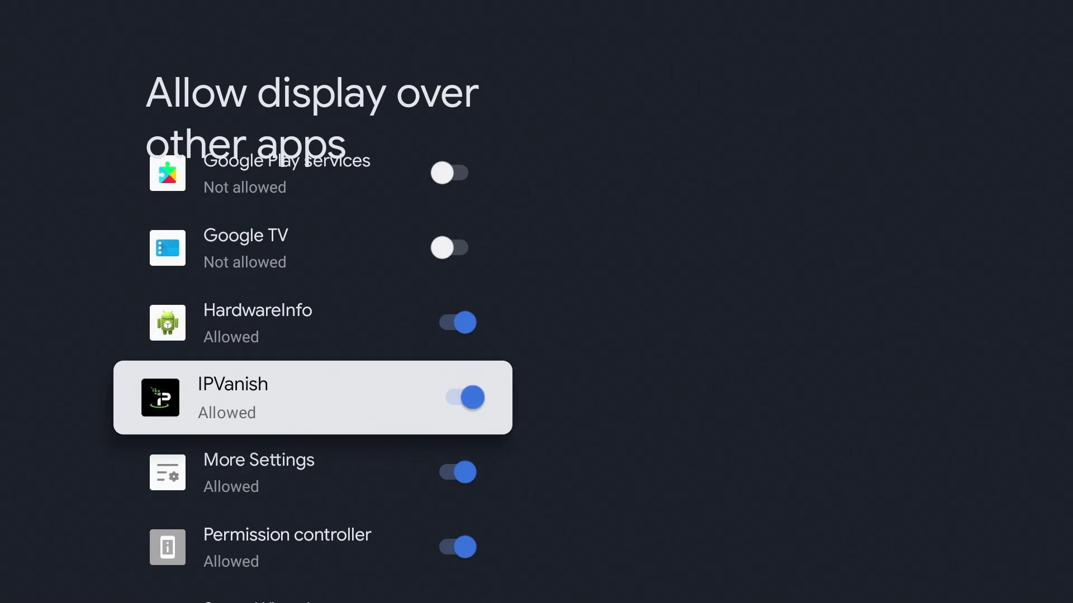
pyautogui.press('Escape')
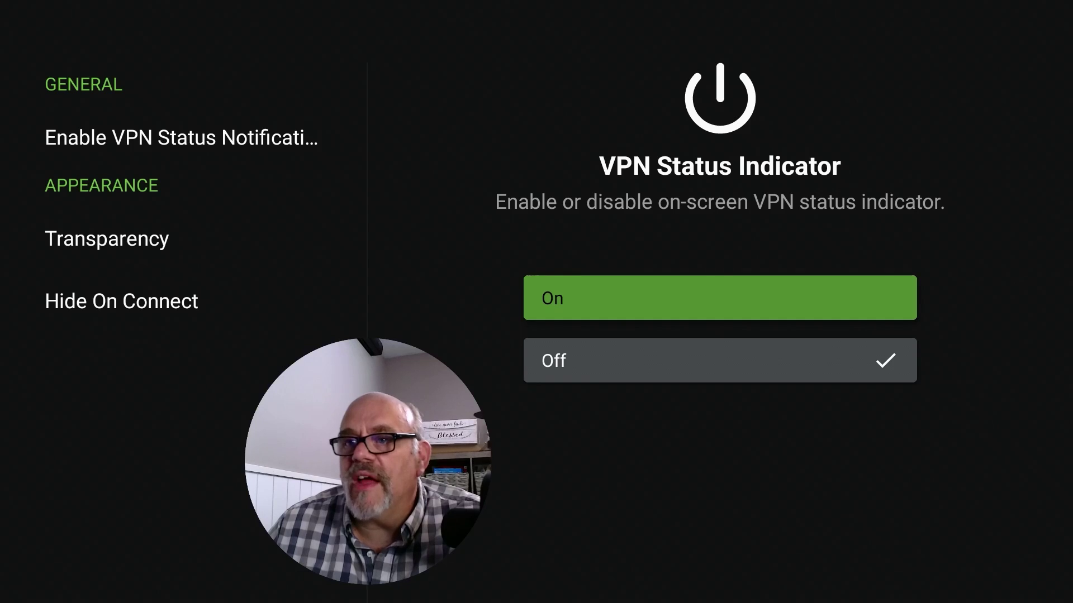
# - Set the VPN Status Indicator to On and back out to the world map screen
pyautogui.press('Down')
pyautogui.press('Up')
pyautogui.press('Return')
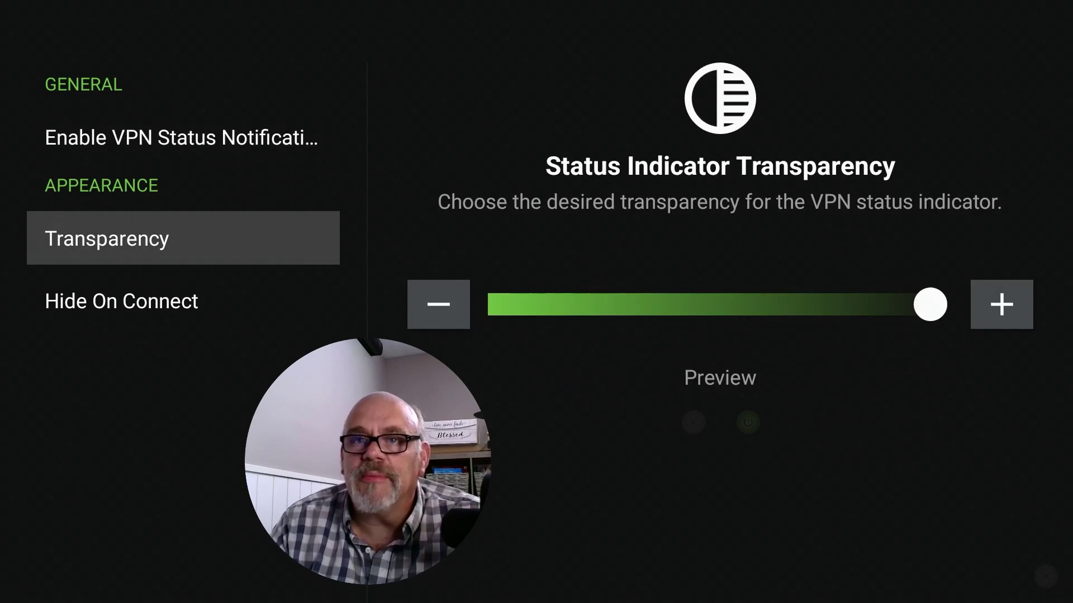
pyautogui.press('Left')
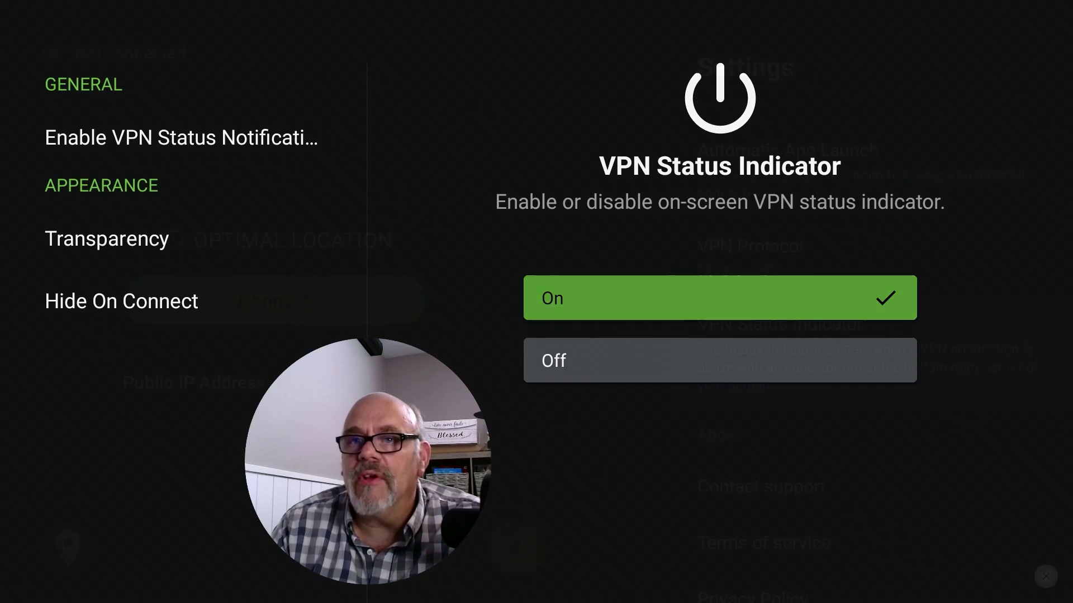
pyautogui.press('Escape')
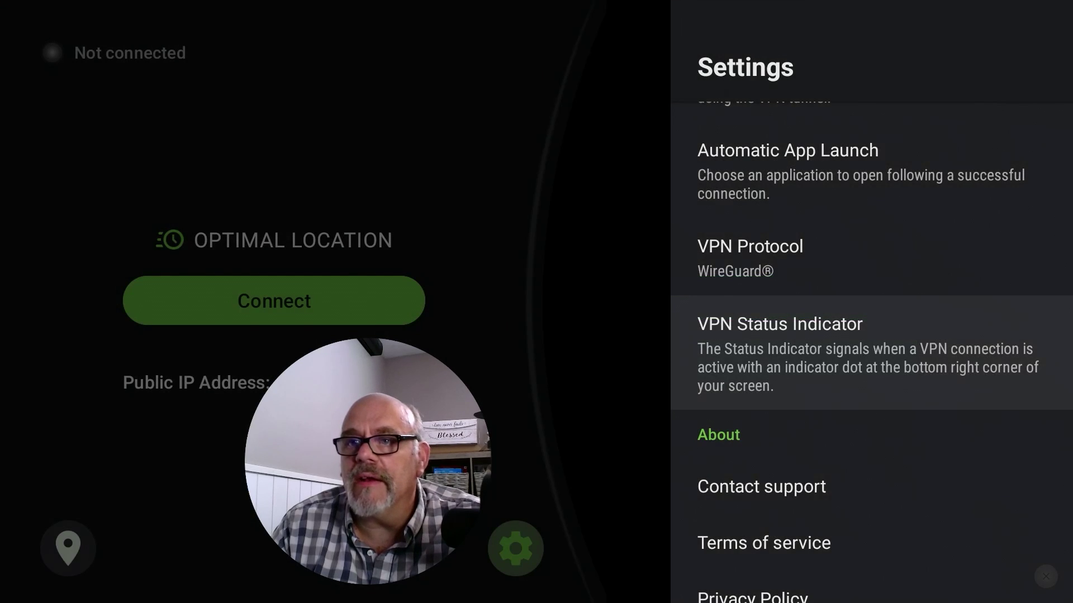
pyautogui.press('Escape')
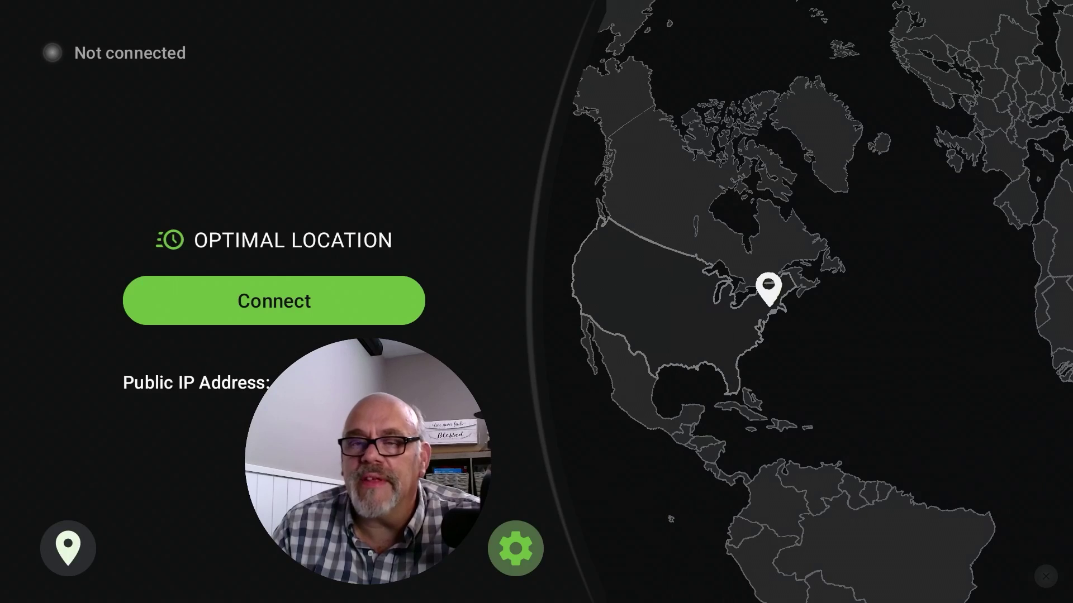
# - Connect the VPN to New York, US, and reopen IPVanish Settings
pyautogui.press('Up')
pyautogui.press('Return')
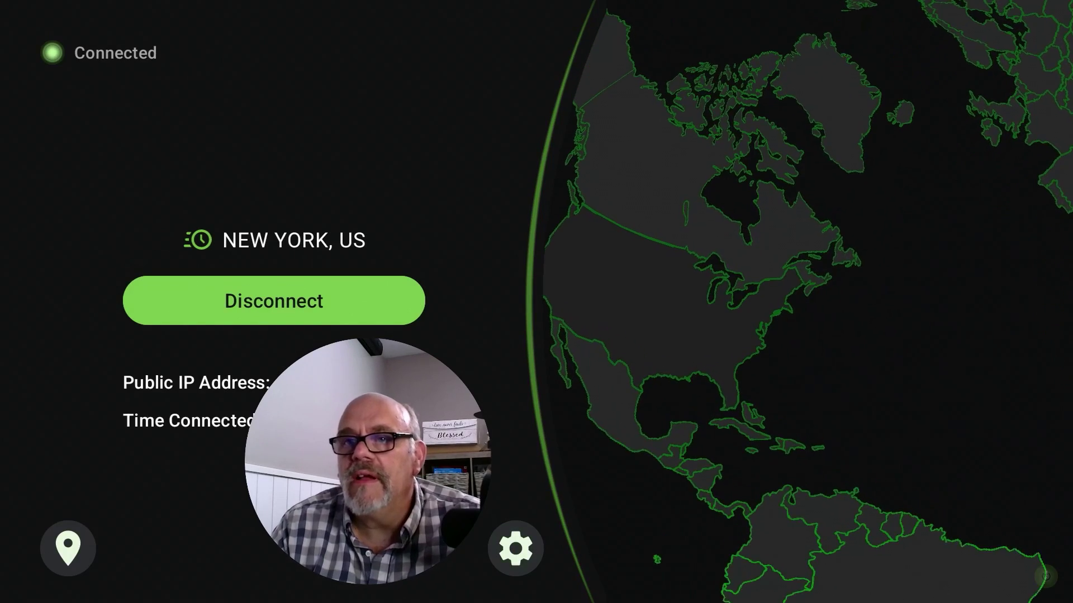
pyautogui.press('Down')
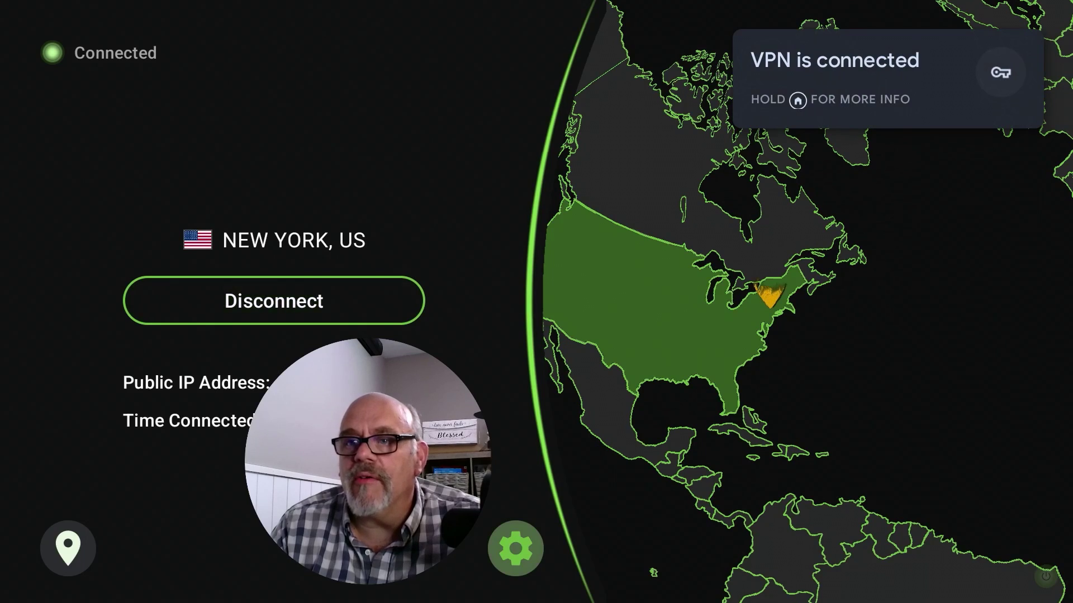
pyautogui.press('Return')
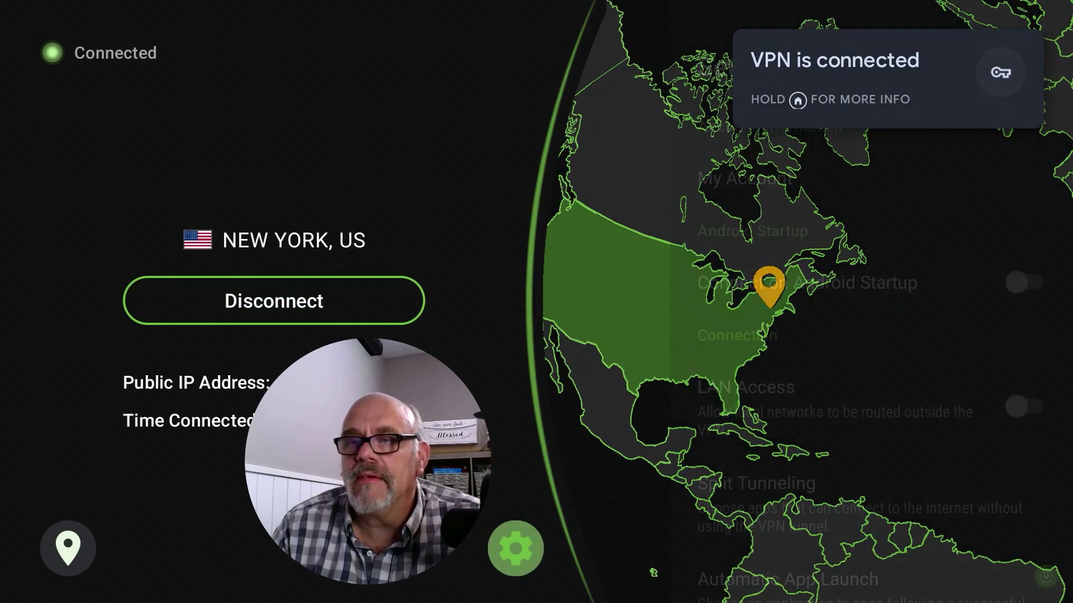
# - Open the VPN Status Indicator page and move to its Transparency option
pyautogui.press('Down')
pyautogui.press('Down')
pyautogui.press('Down')
pyautogui.press('Down')
pyautogui.press('Down')
pyautogui.press('Down')
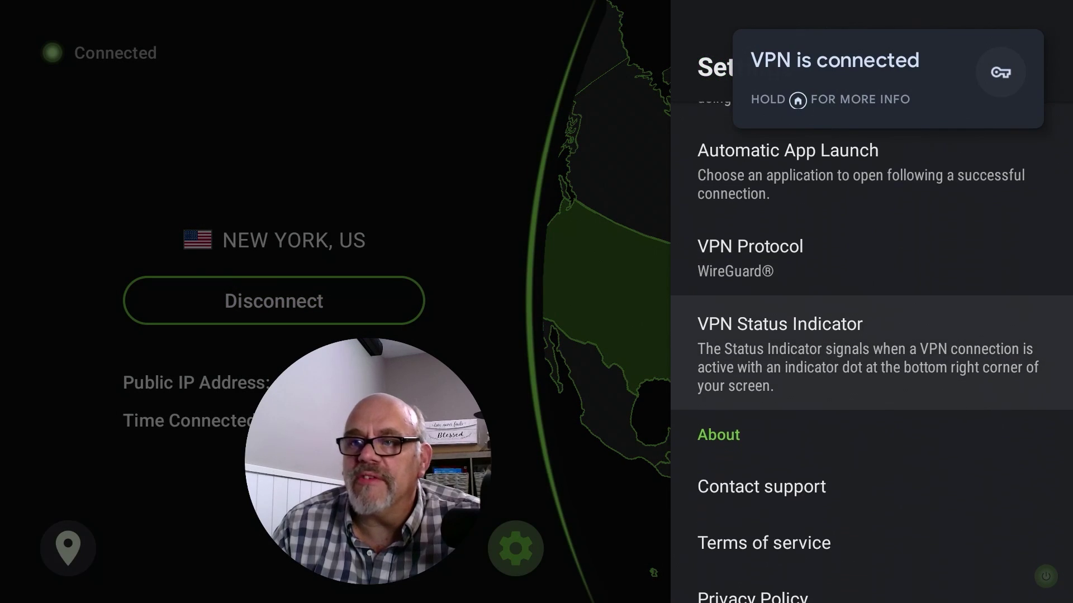
pyautogui.press('Return')
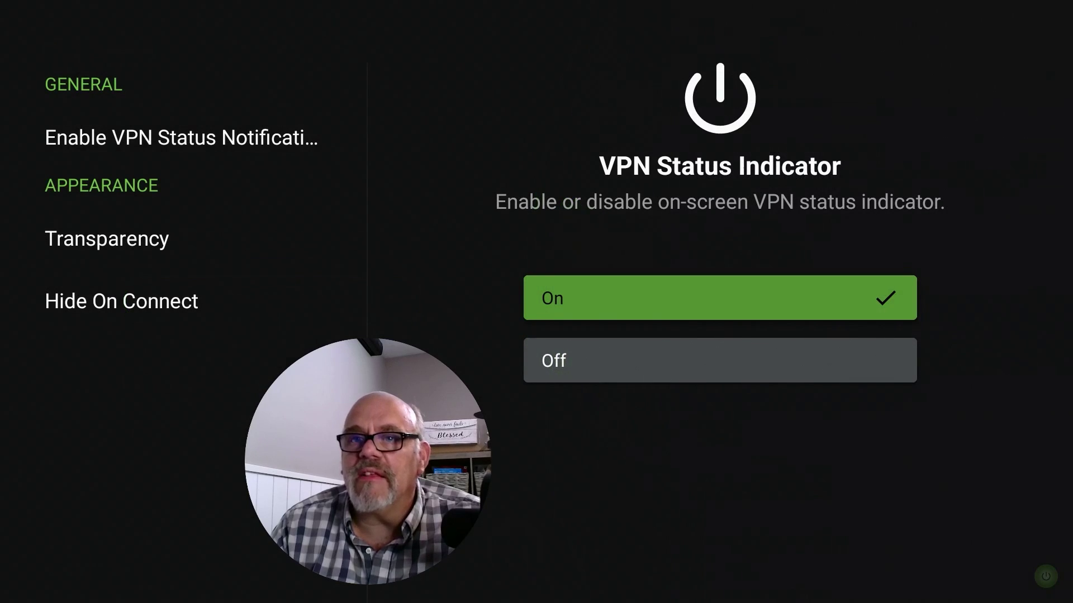
pyautogui.press('Left')
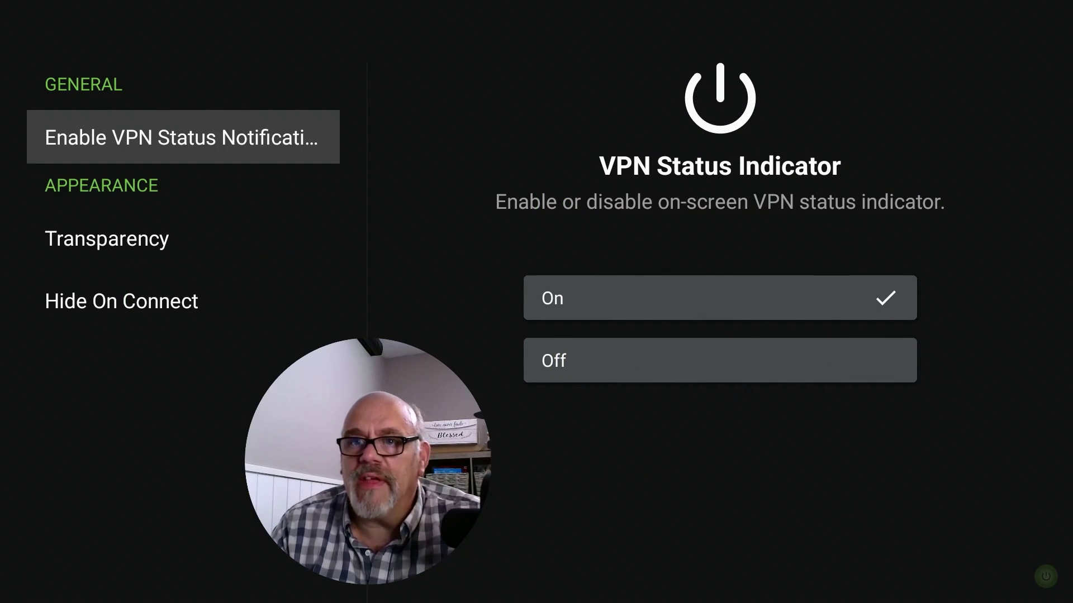
pyautogui.press('Down')
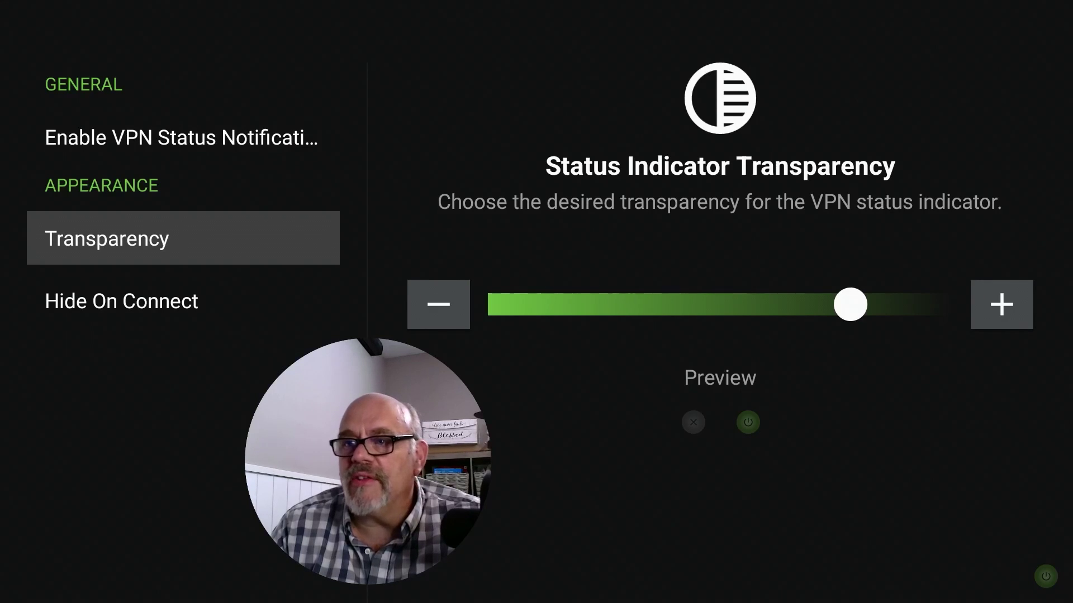
# - Lower the status indicator Transparency several steps to dim the VPN dot
pyautogui.press('Right')
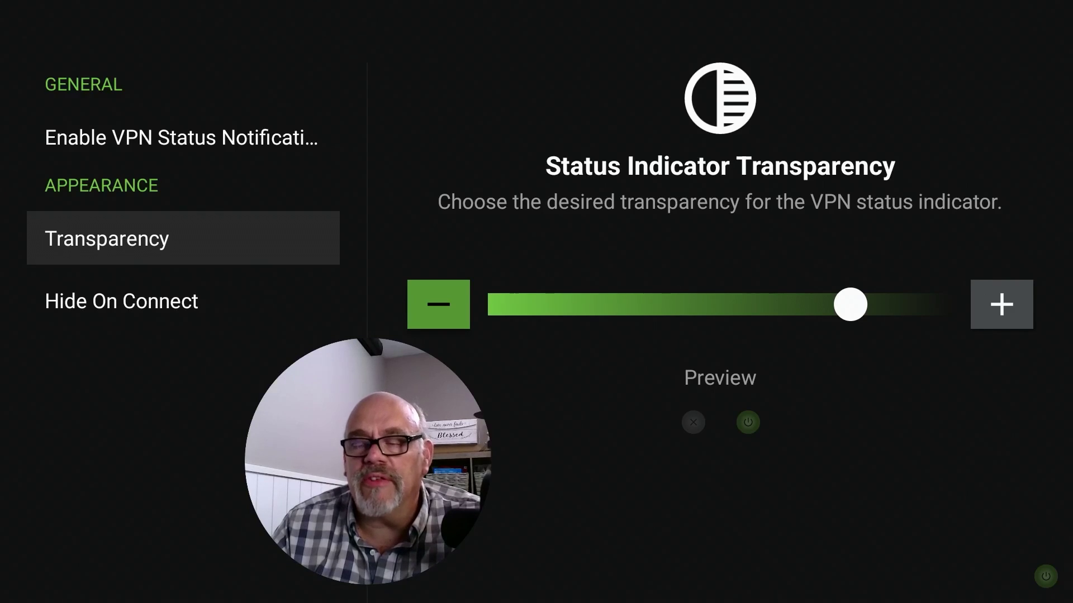
pyautogui.press('Right')
pyautogui.press('Left')
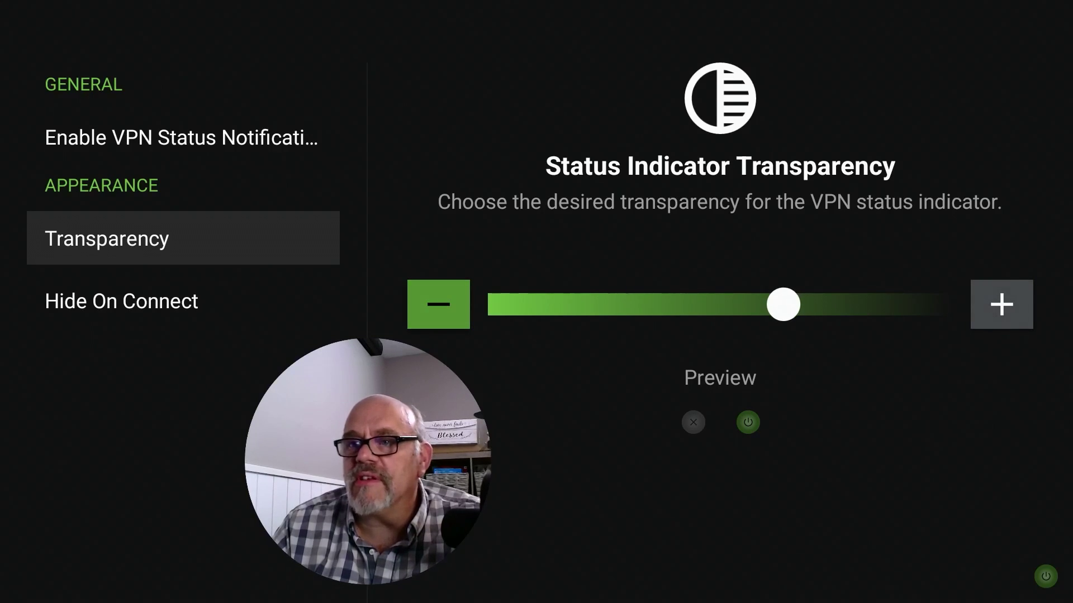
pyautogui.press('Return')
pyautogui.press('Return')
pyautogui.press('Return')
pyautogui.press('Return')
pyautogui.press('Return')
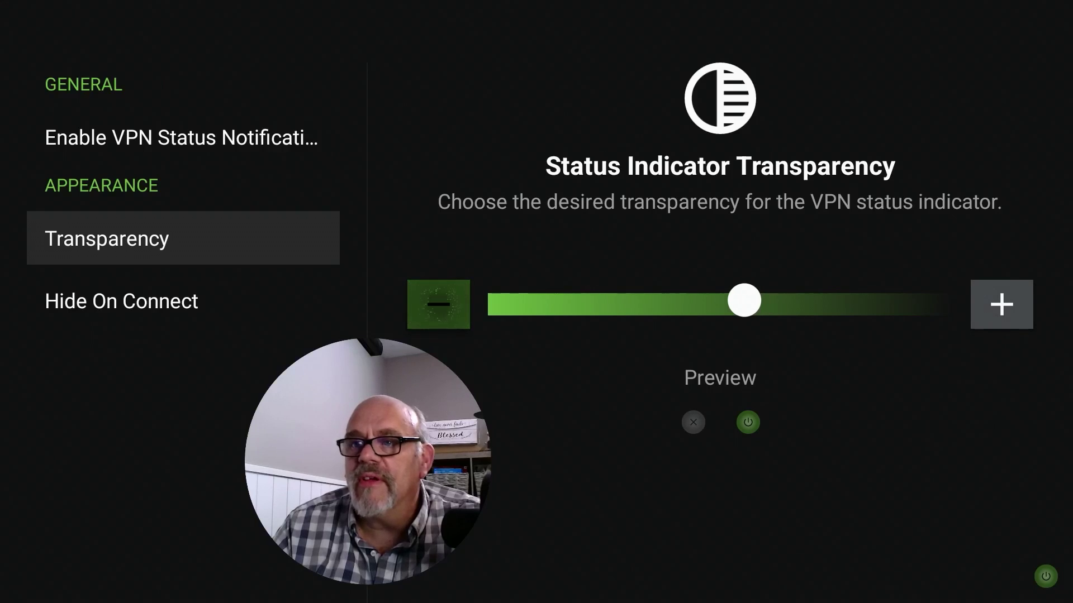
pyautogui.press('Return')
pyautogui.press('Return')
pyautogui.press('Return')
pyautogui.press('Return')
pyautogui.press('Return')
pyautogui.press('Return')
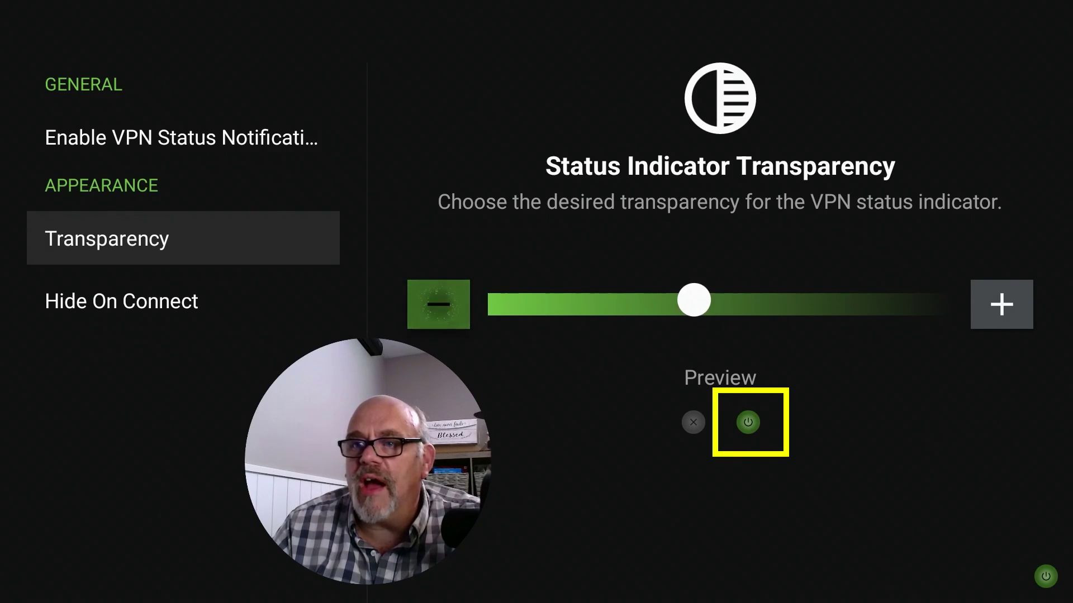
pyautogui.press('Return')
pyautogui.press('Return')
pyautogui.press('Return')
pyautogui.press('Return')
pyautogui.press('Return')
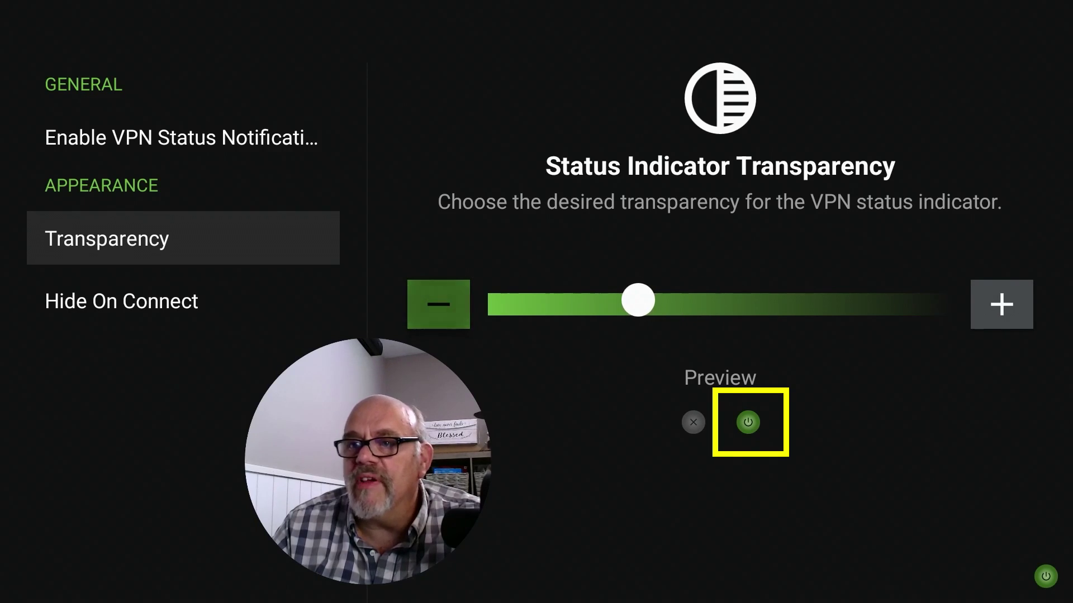
pyautogui.press('Return')
pyautogui.press('Return')
pyautogui.press('Return')
pyautogui.press('Return')
pyautogui.press('Return')
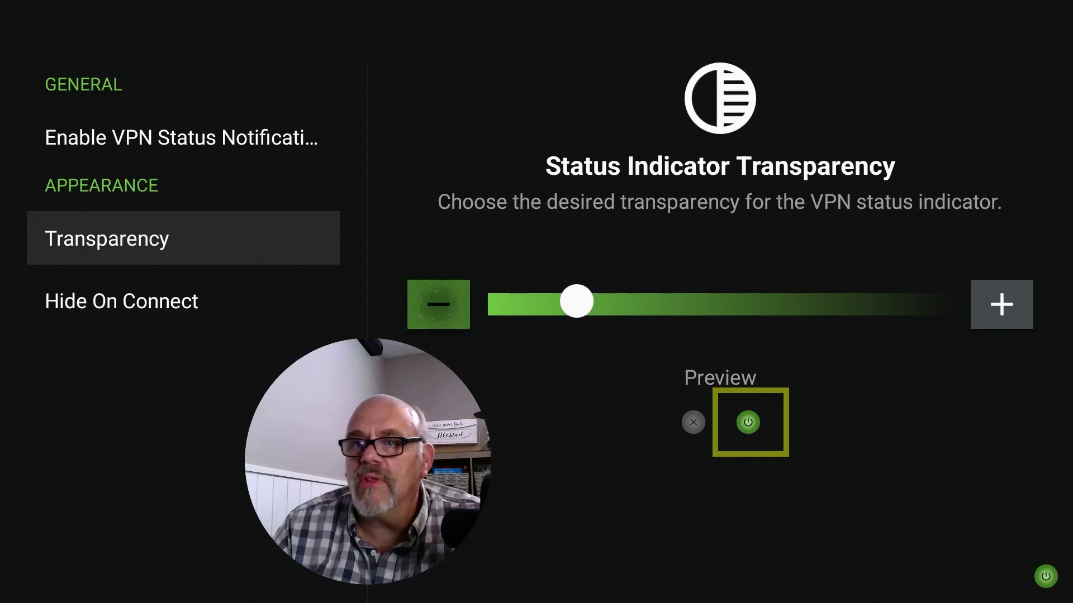
pyautogui.press('Return')
pyautogui.press('Return')
pyautogui.press('Return')
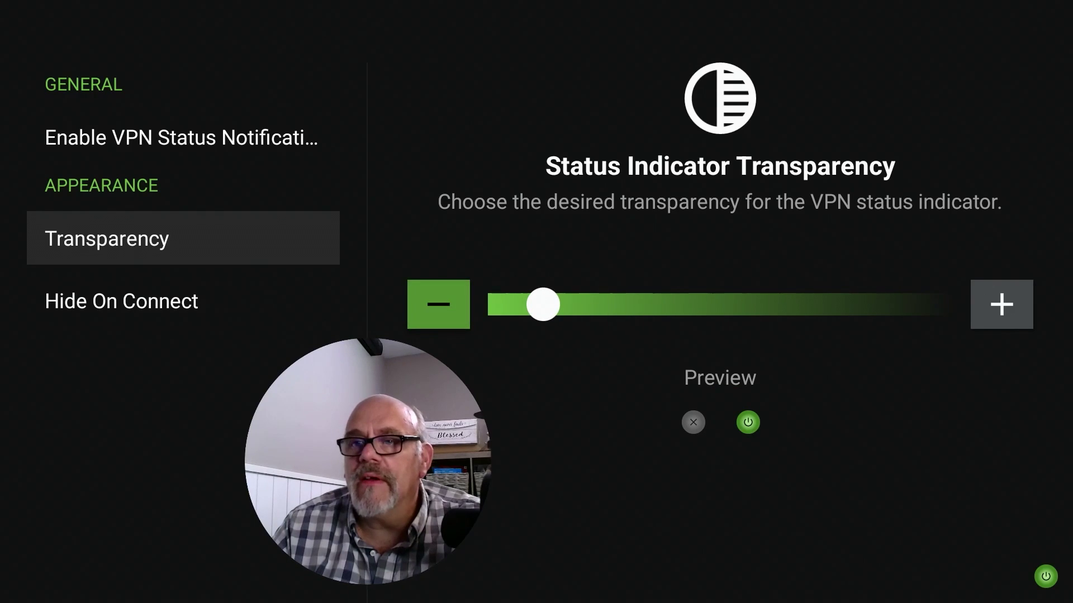
# - Keep Hide On Connect at Always show indicator and exit to the Google TV home screen
pyautogui.press('Left')
pyautogui.press('Down')
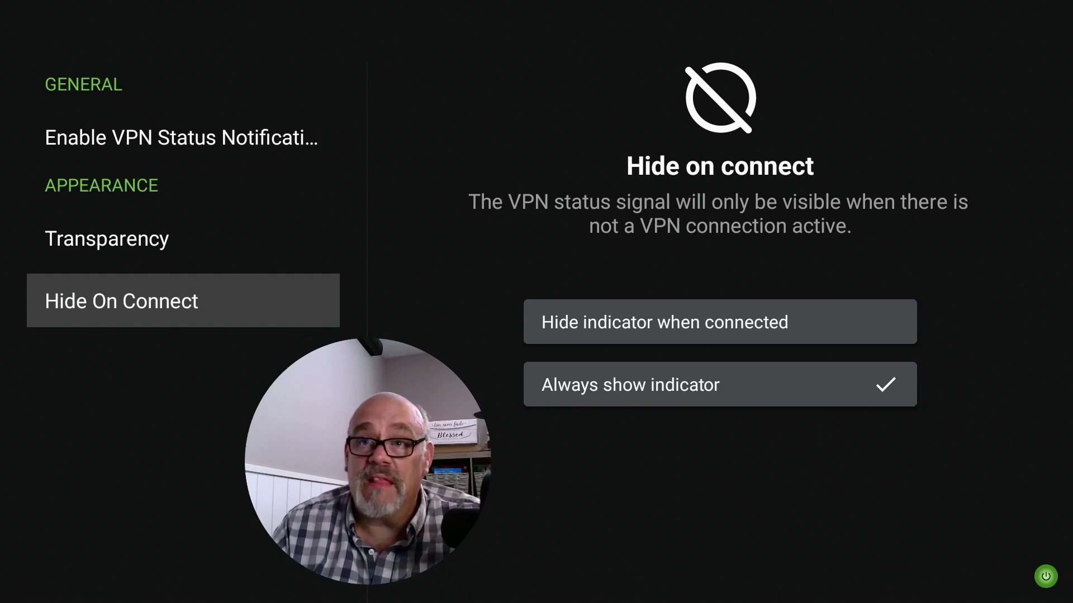
pyautogui.press('Escape')
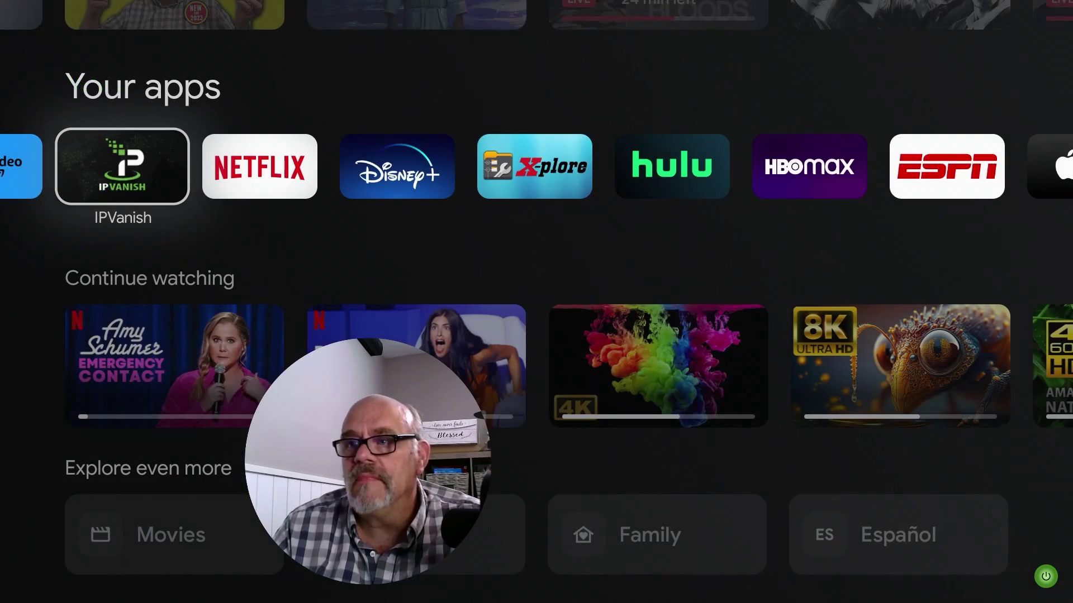
# - Reopen IPVanish's status indicator settings from its tile in Your apps
pyautogui.press('Up')
pyautogui.press('Down')
pyautogui.press('Up')
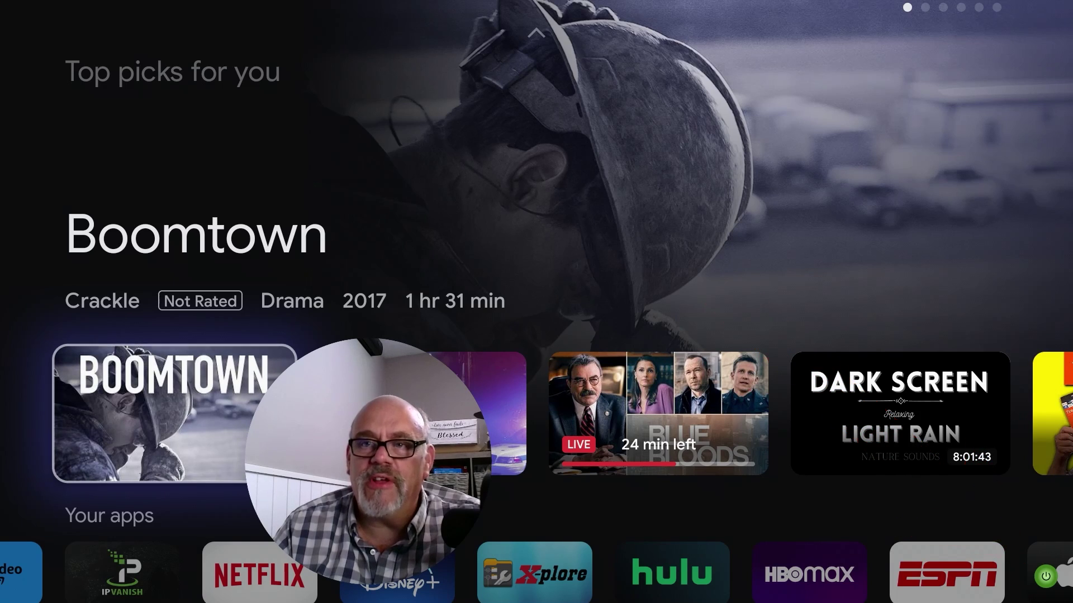
pyautogui.press('Down')
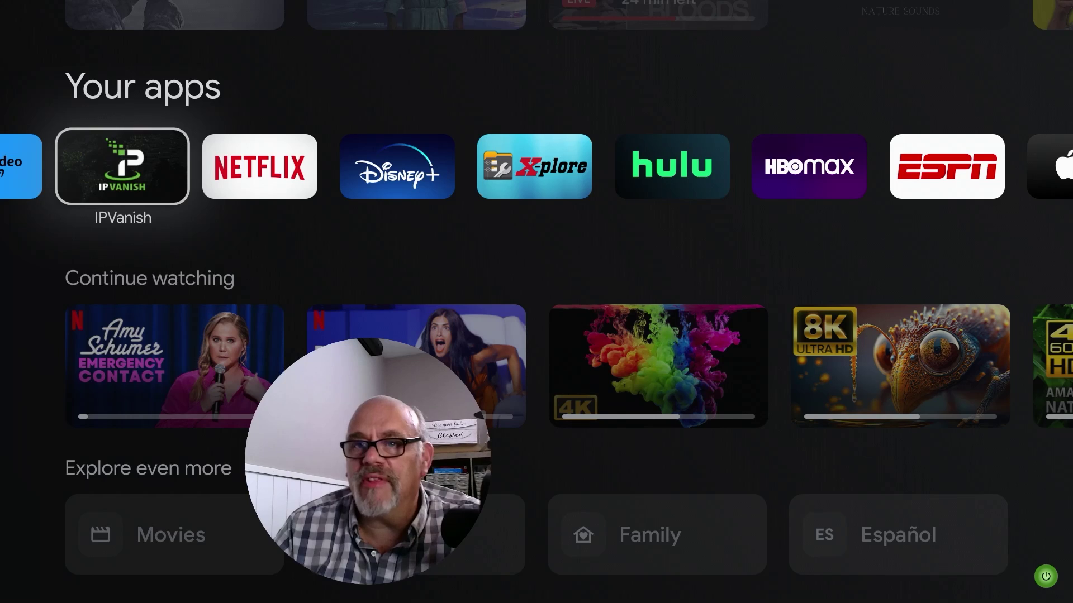
pyautogui.press('Return')
# - Raise the indicator Transparency a couple of steps, then launch Netflix from Your apps
pyautogui.press('Left')
pyautogui.press('Down')
pyautogui.press('Right')
pyautogui.press('Right')
pyautogui.press('Right')
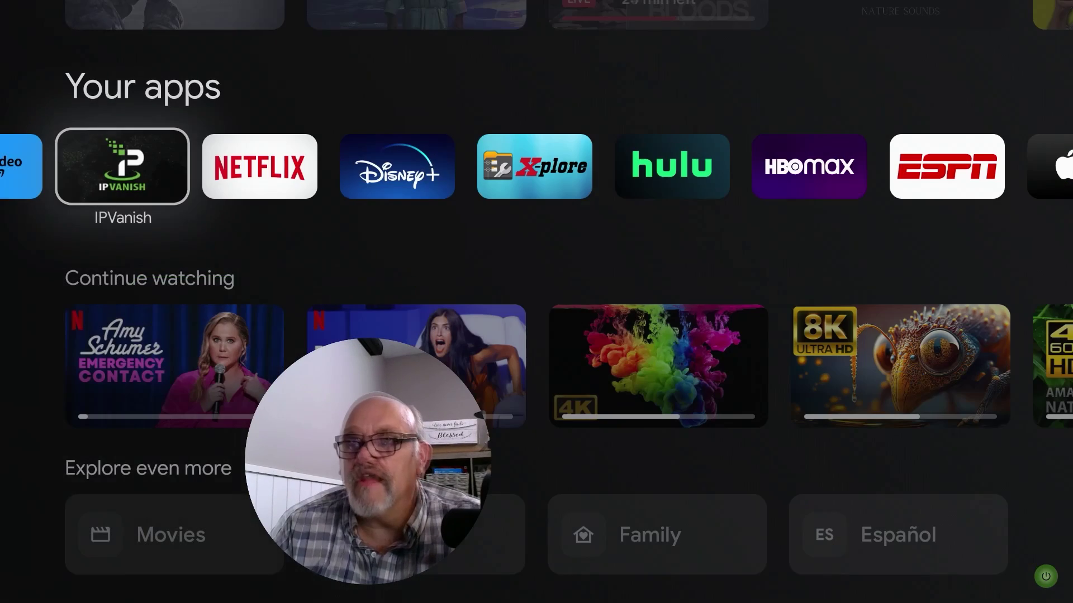
pyautogui.press('Right')
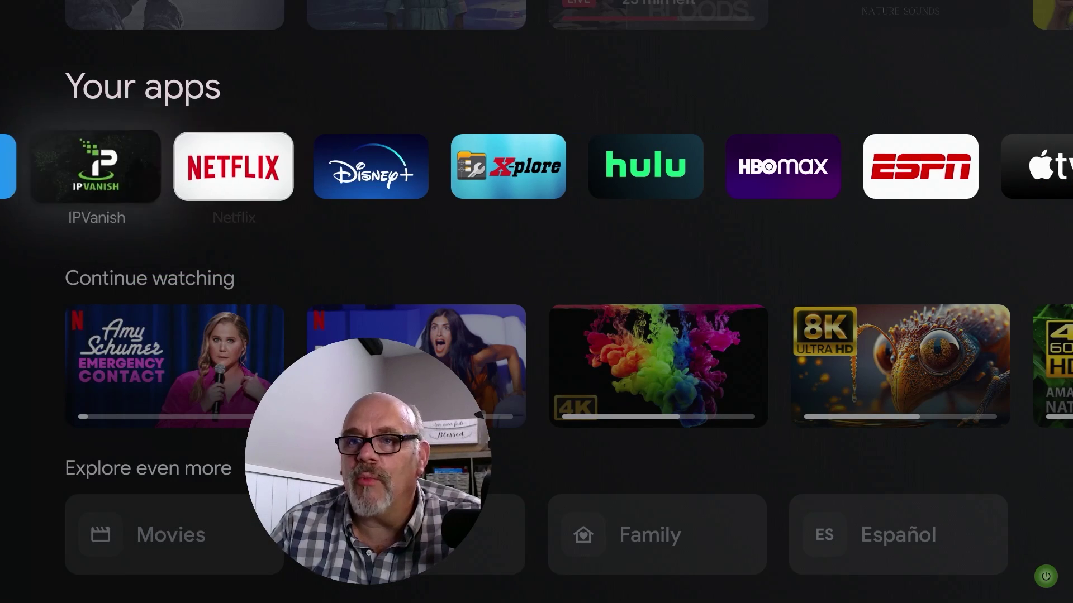
pyautogui.press('Return')
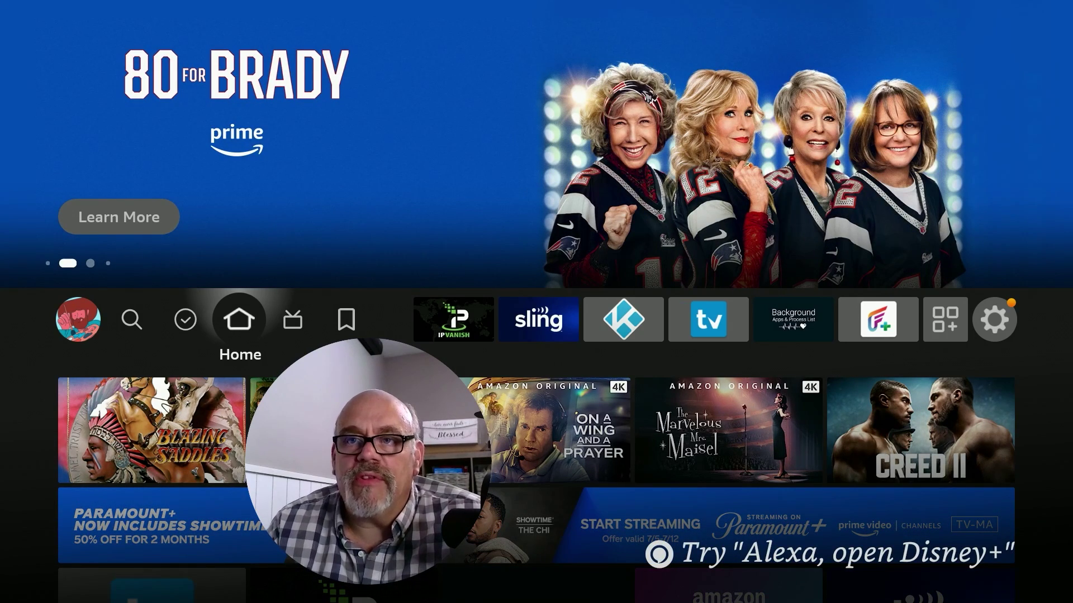
# - Launch IPVanish from its tile on the Fire TV top bar
pyautogui.press('Right')
pyautogui.press('Right')
pyautogui.press('Right')
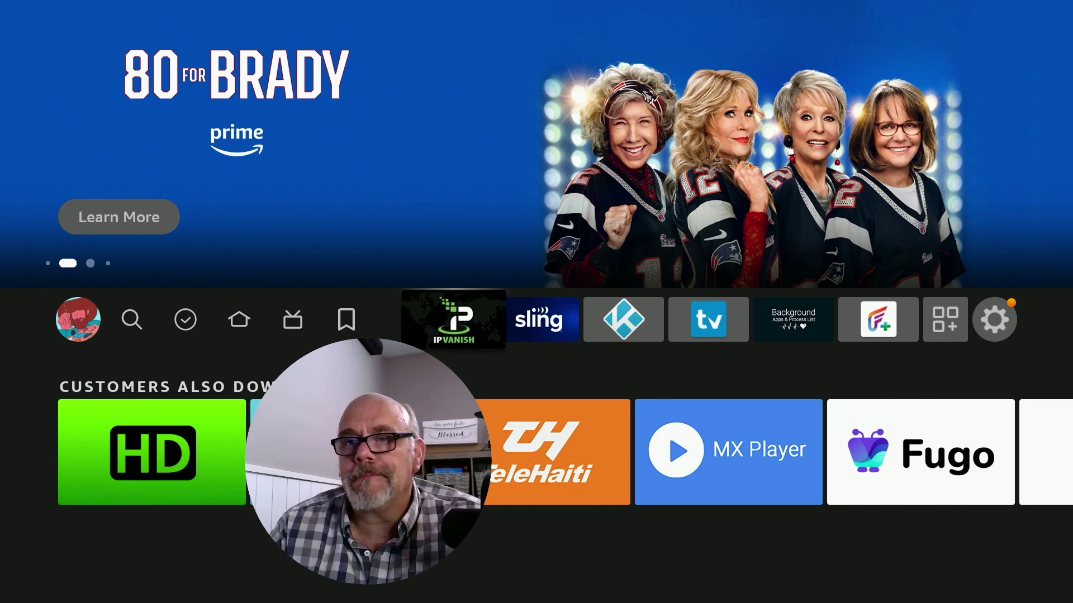
pyautogui.press('Return')
pyautogui.press('Return')
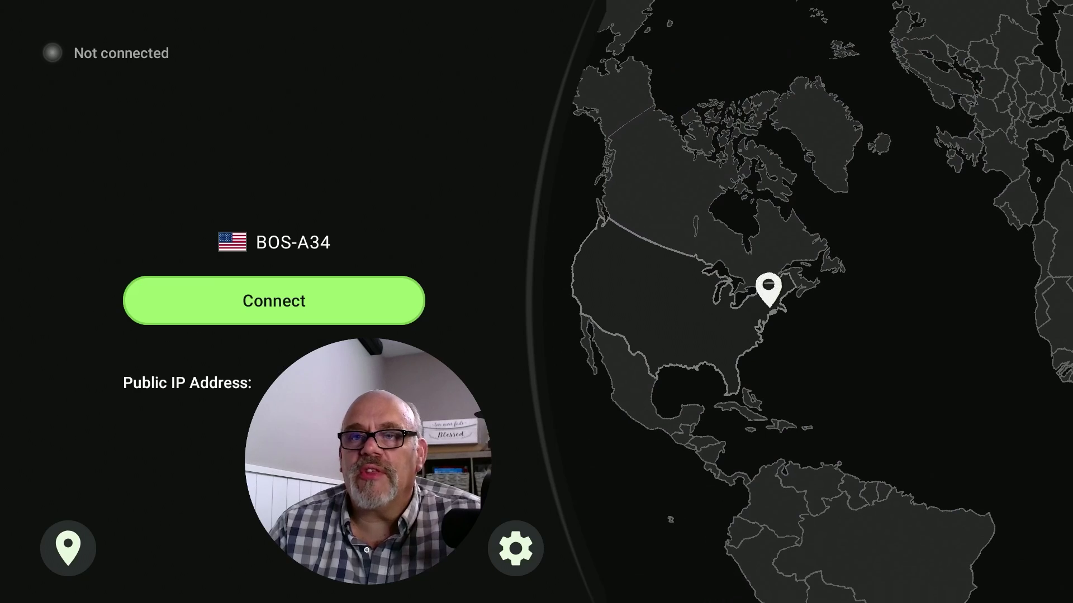
# - Open IPVanish's gear Settings and select VPN Status Indicator
pyautogui.press('Down')
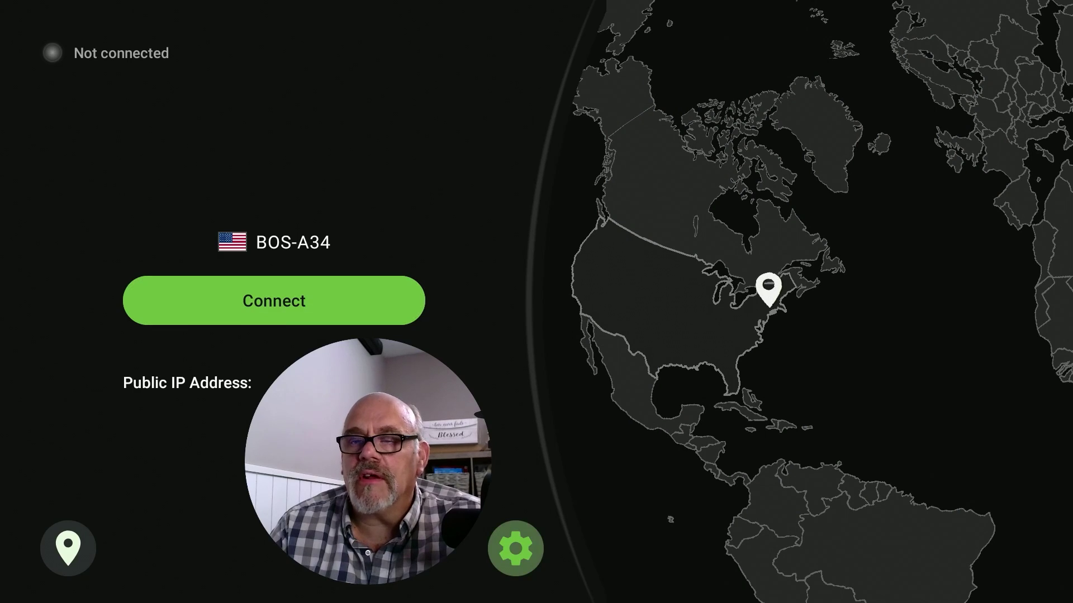
pyautogui.press('Return')
pyautogui.press('Down')
pyautogui.press('Down')
pyautogui.press('Down')
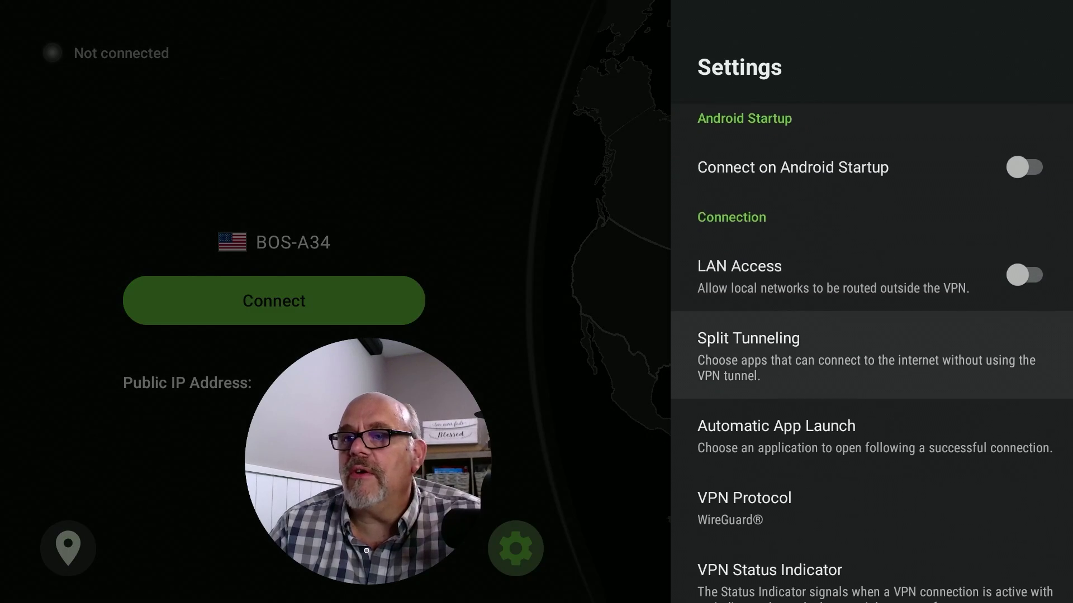
pyautogui.press('Down')
pyautogui.press('Down')
pyautogui.press('Down')
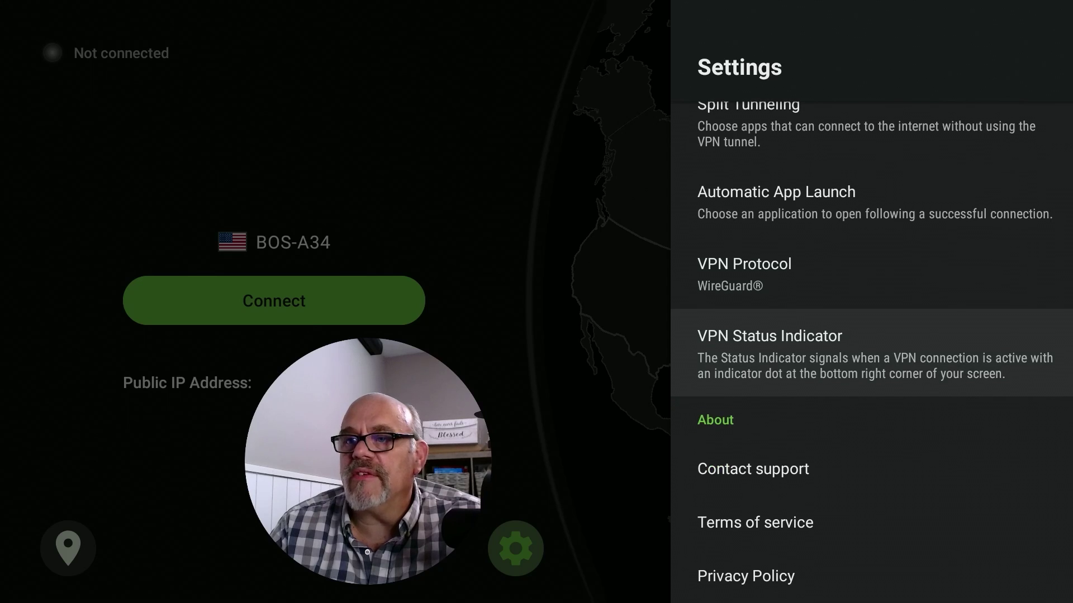
pyautogui.press('Return')
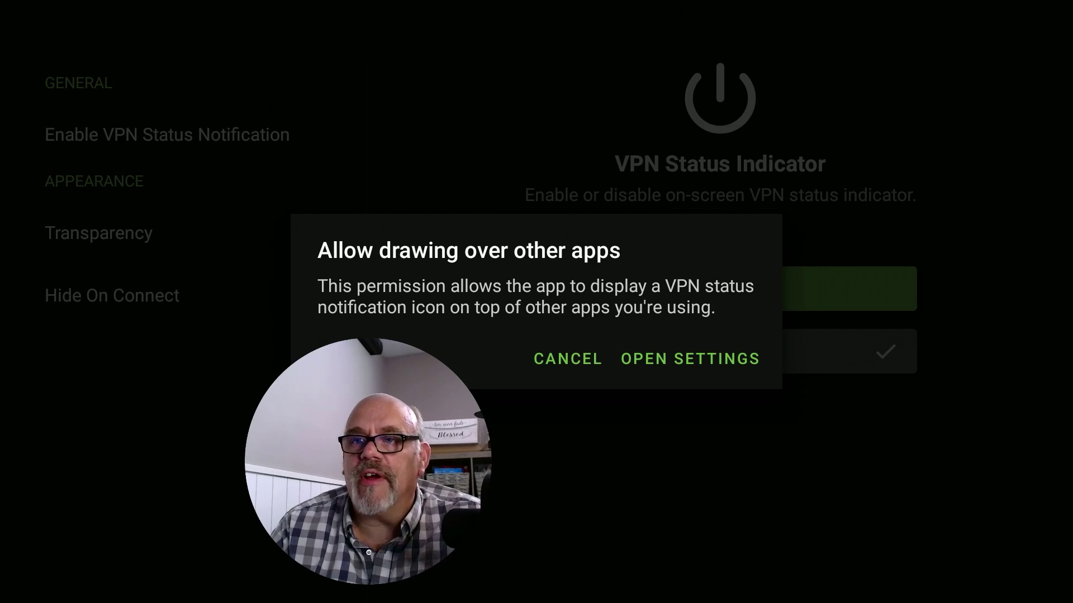
# - Choose OPEN SETTINGS in the Allow drawing over other apps dialog
pyautogui.press('Left')
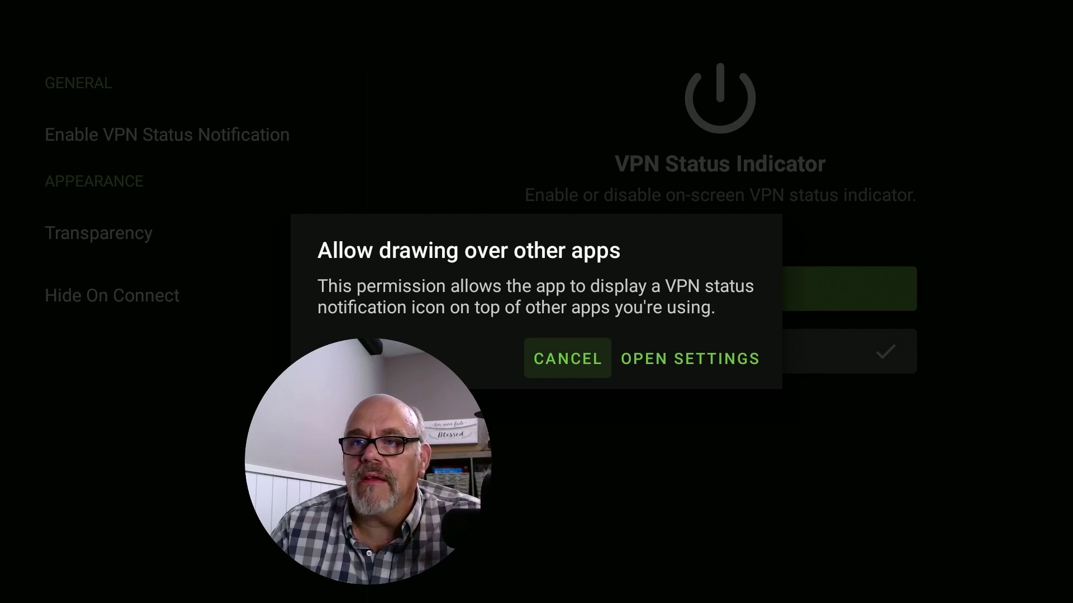
pyautogui.press('Right')
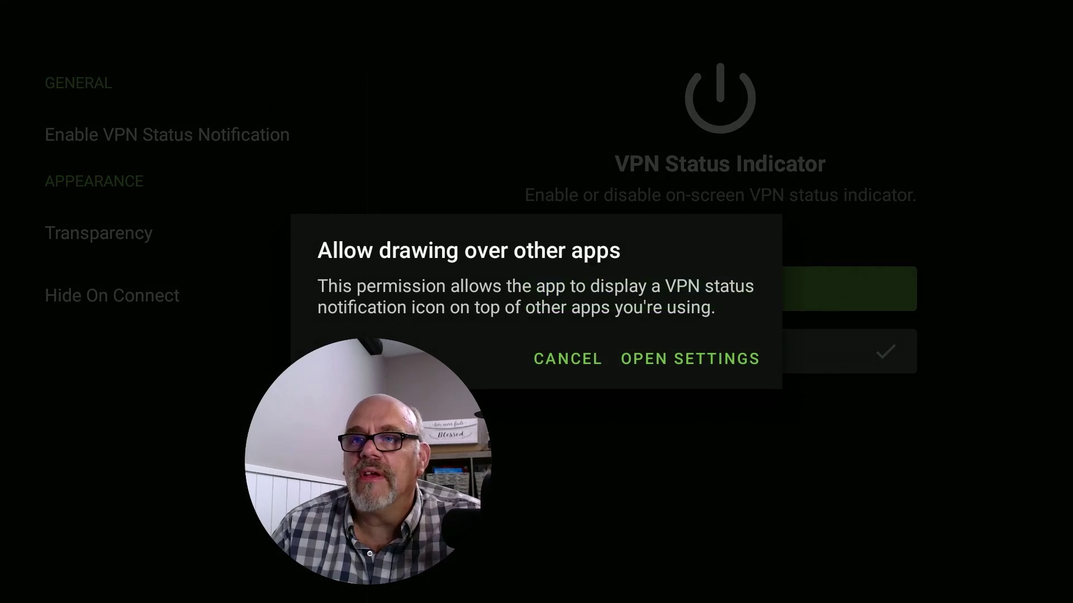
pyautogui.press('Return')
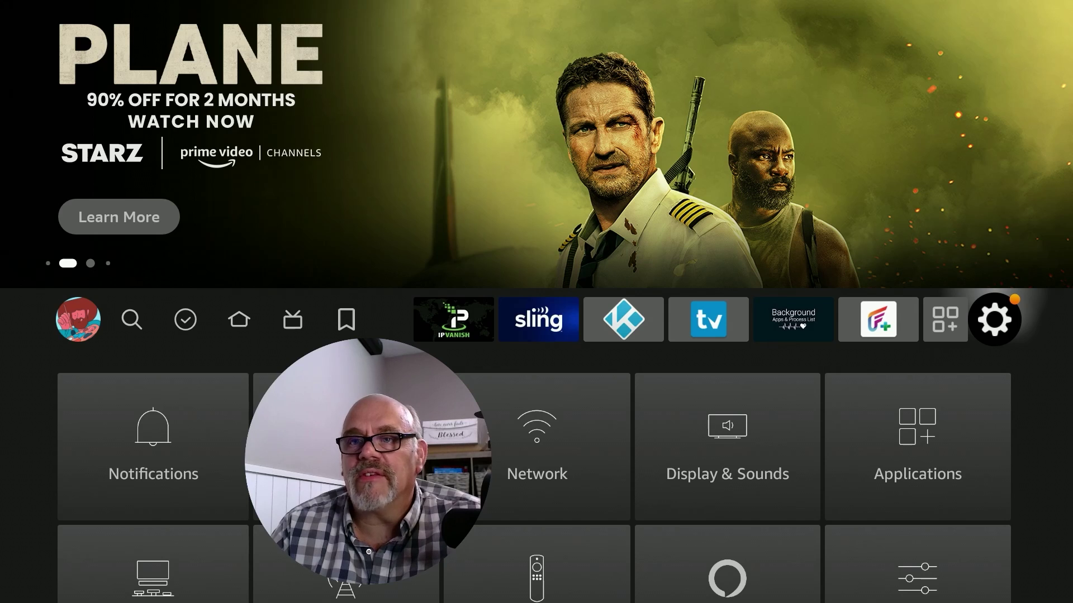
# - Go to the Fire TV Settings tiles and open Applications
pyautogui.press('Escape')
pyautogui.press('Right')
pyautogui.press('Right')
pyautogui.press('Right')
pyautogui.press('Right')
pyautogui.press('Right')
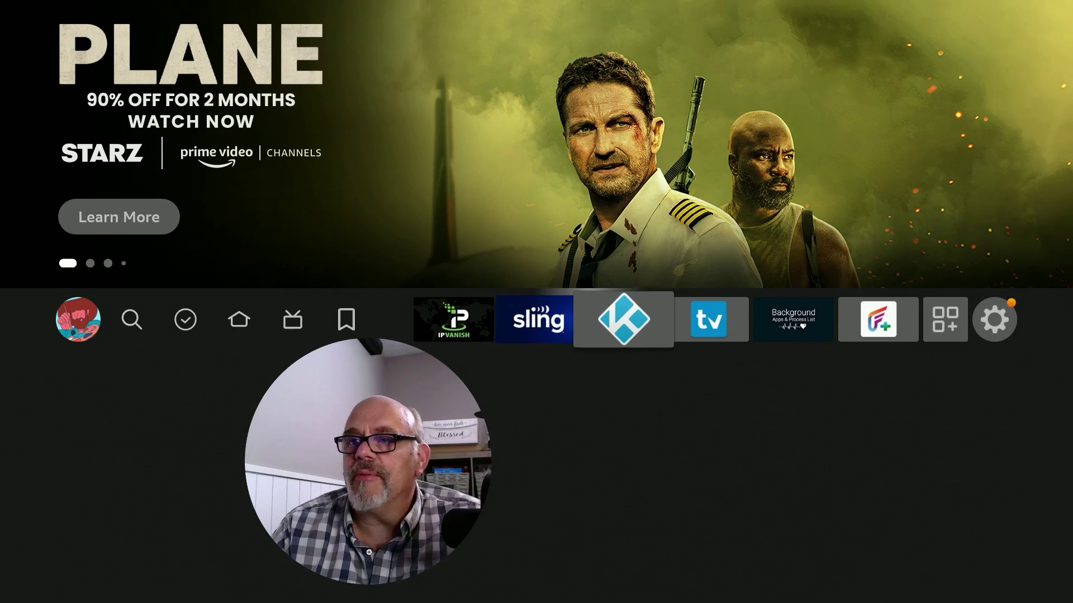
pyautogui.press('Right')
pyautogui.press('Right')
pyautogui.press('Right')
pyautogui.press('Right')
pyautogui.press('Right')
pyautogui.press('Down')
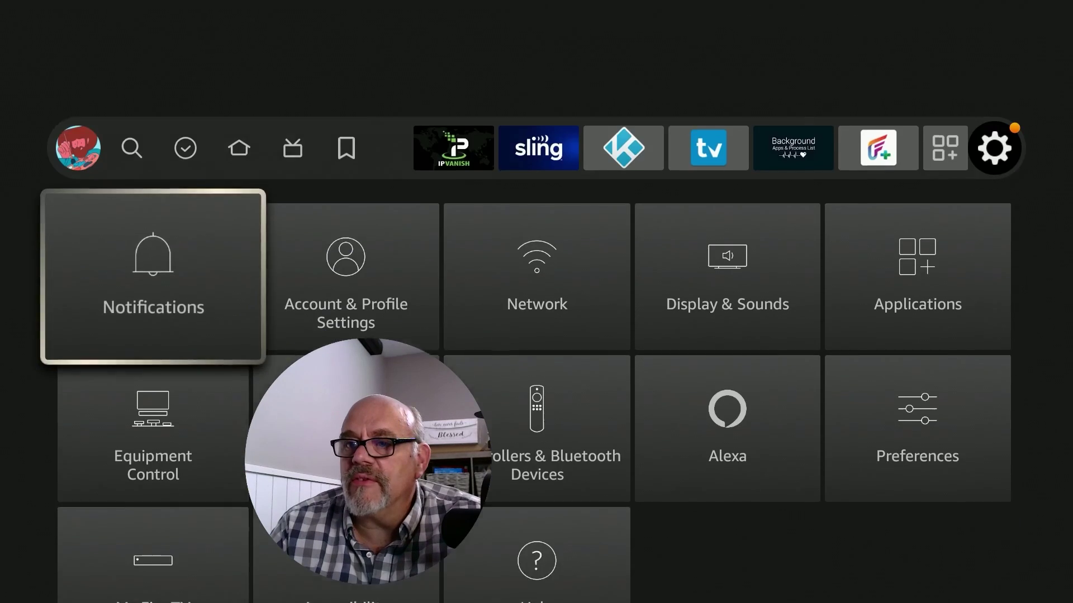
pyautogui.press('Right')
pyautogui.press('Right')
pyautogui.press('Right')
pyautogui.press('Right')
pyautogui.press('Return')
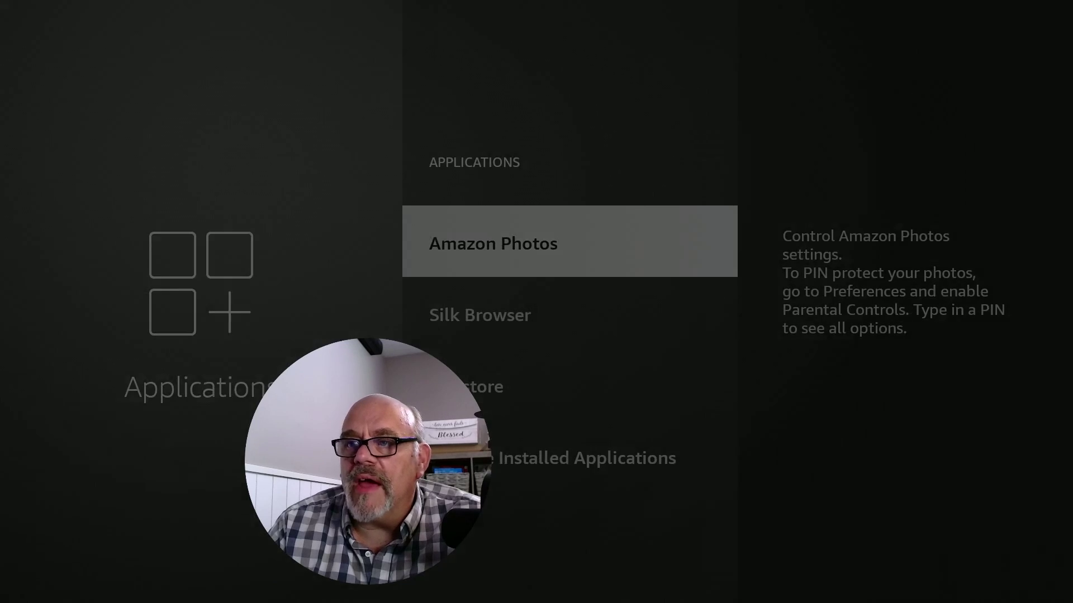
# - Open Manage Installed Applications and select IPVanish in the list
pyautogui.press('Down')
pyautogui.press('Down')
pyautogui.press('Down')
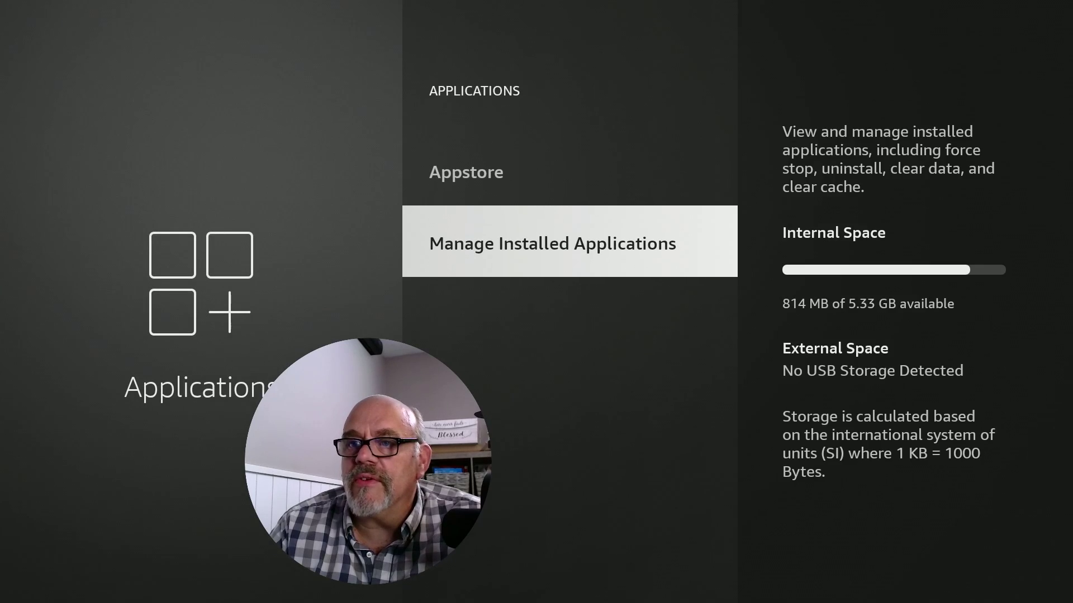
pyautogui.press('Return')
pyautogui.press('Down')
pyautogui.press('Down')
pyautogui.press('Down')
pyautogui.press('Down')
pyautogui.press('Down')
pyautogui.press('Down')
pyautogui.press('Down')
pyautogui.press('Down')
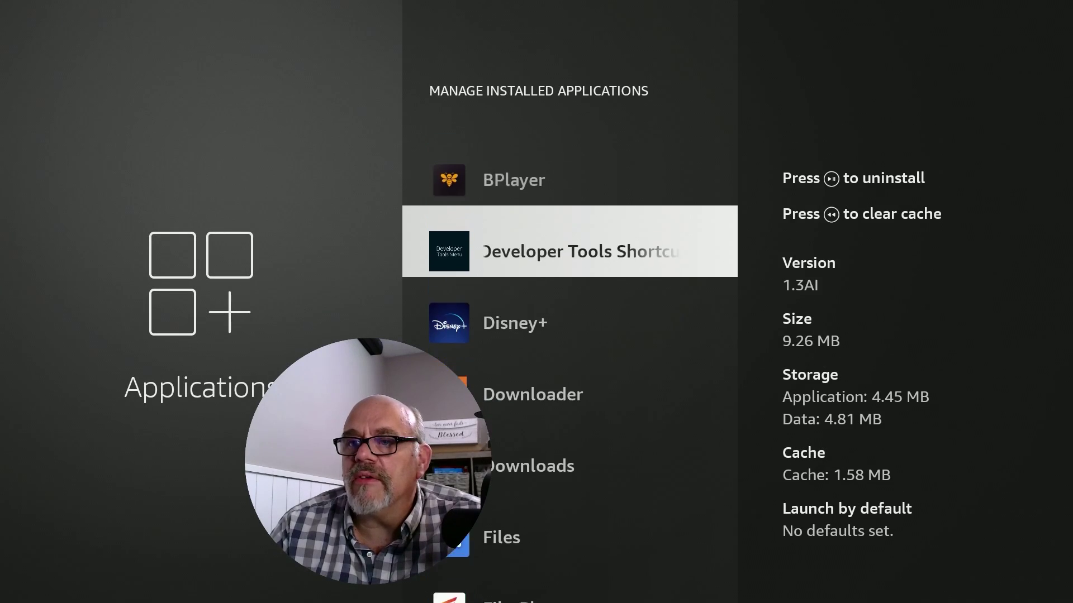
pyautogui.press('Down')
pyautogui.press('Down')
pyautogui.press('Down')
pyautogui.press('Down')
pyautogui.press('Down')
pyautogui.press('Down')
pyautogui.press('Down')
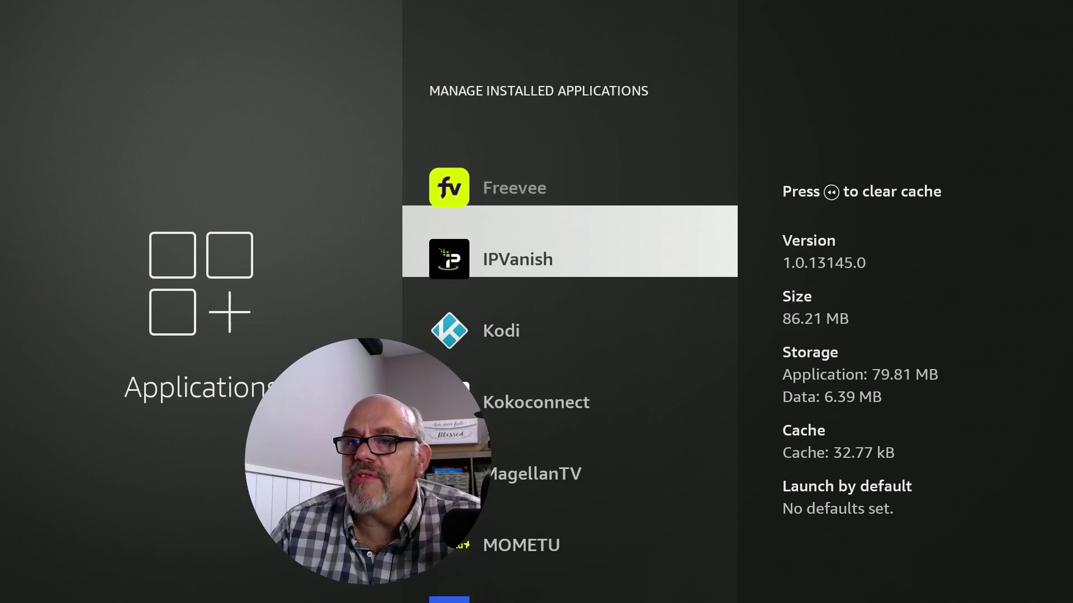
pyautogui.press('Up')
pyautogui.press('Return')
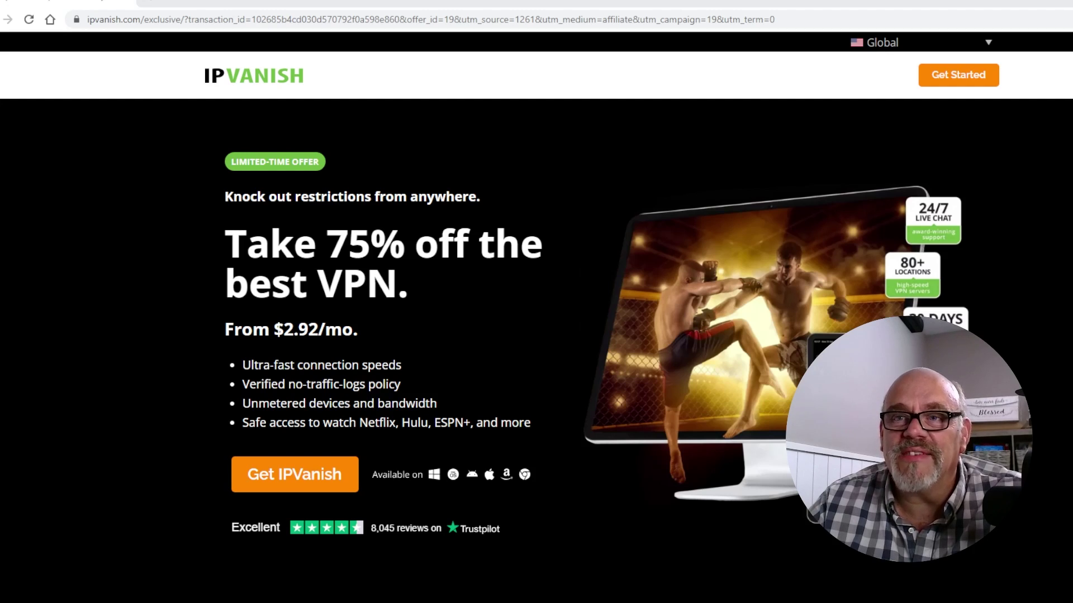
# - Click Get IPVanish on the 75% off deal, then pick the Annual plan card
pyautogui.click(289, 478)
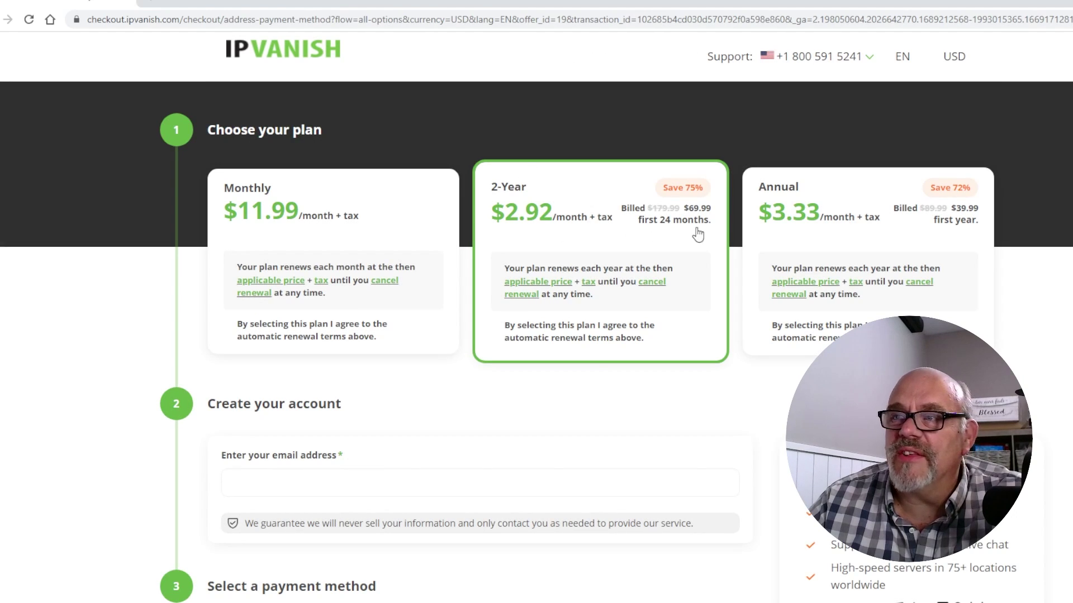
pyautogui.click(788, 241)
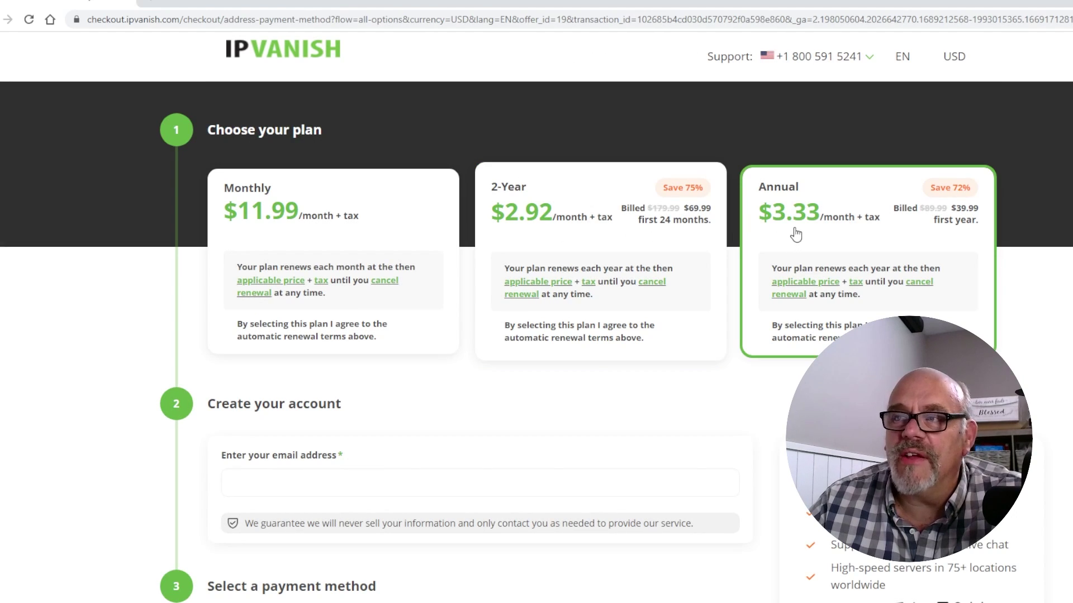